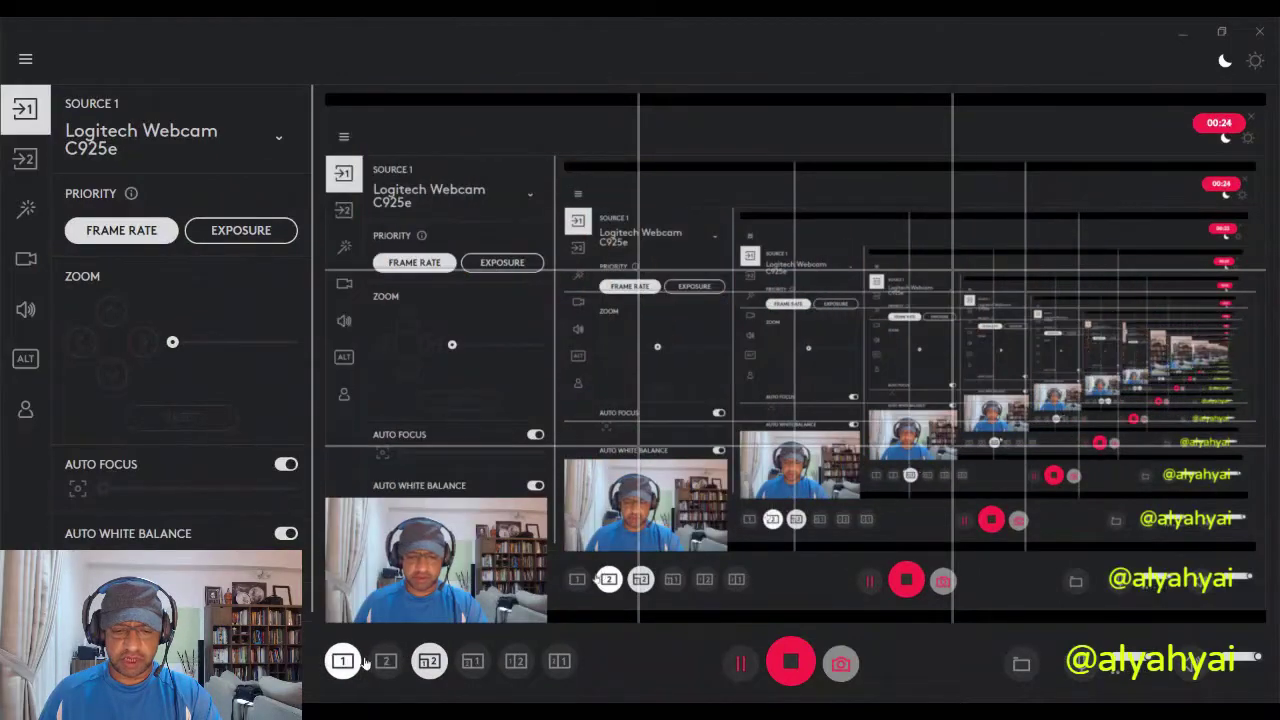
# - Set the scene to show only source 2 and display the list of capture sources available for it
pyautogui.click(386, 661)
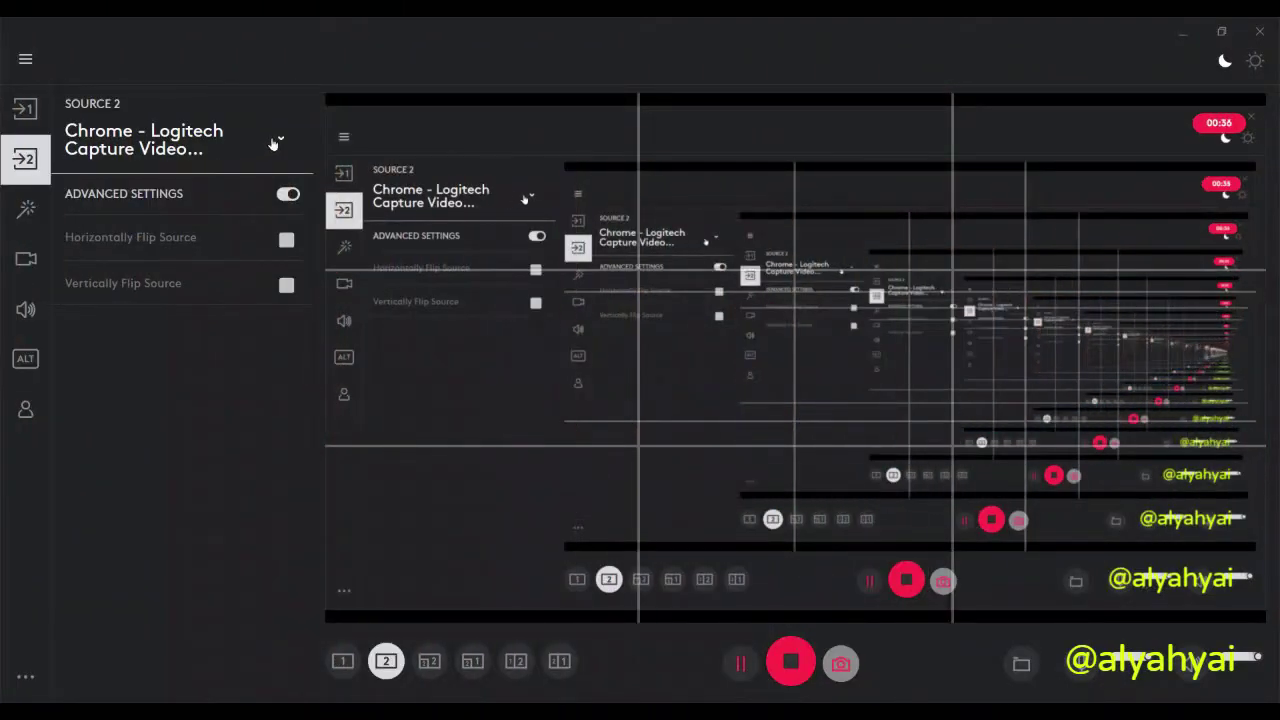
pyautogui.click(277, 140)
pyautogui.click(277, 142)
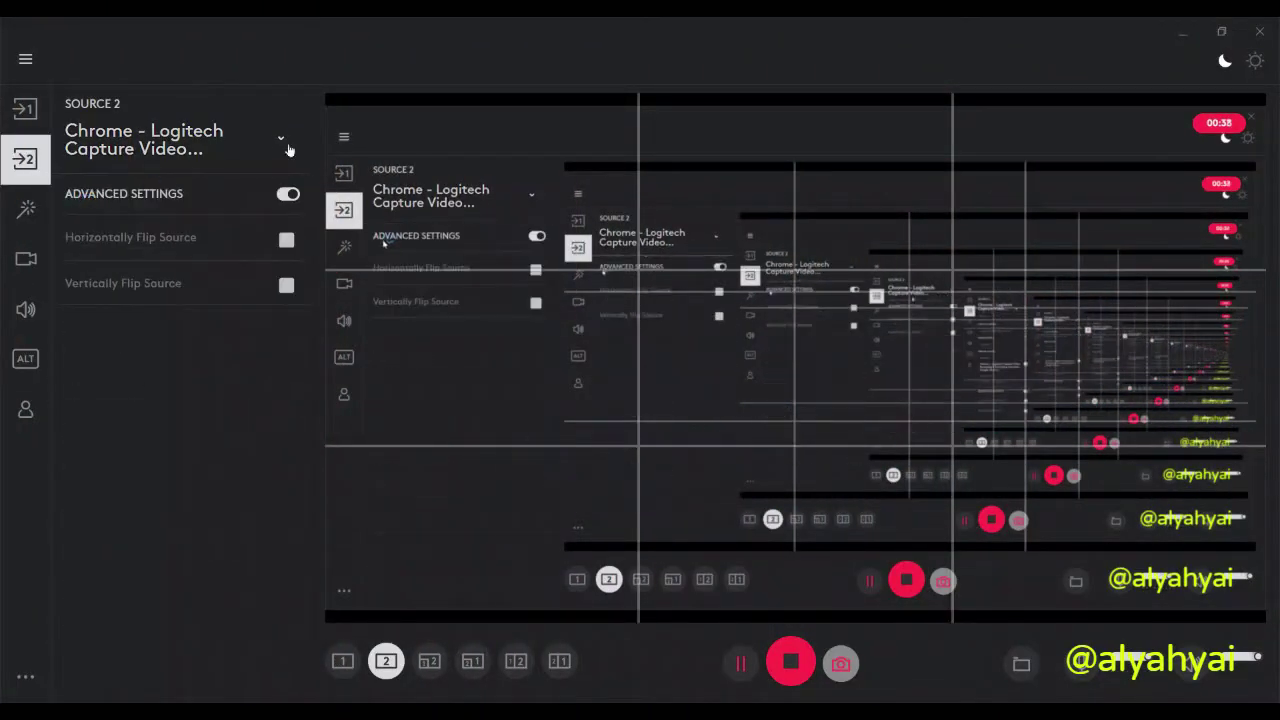
pyautogui.click(277, 143)
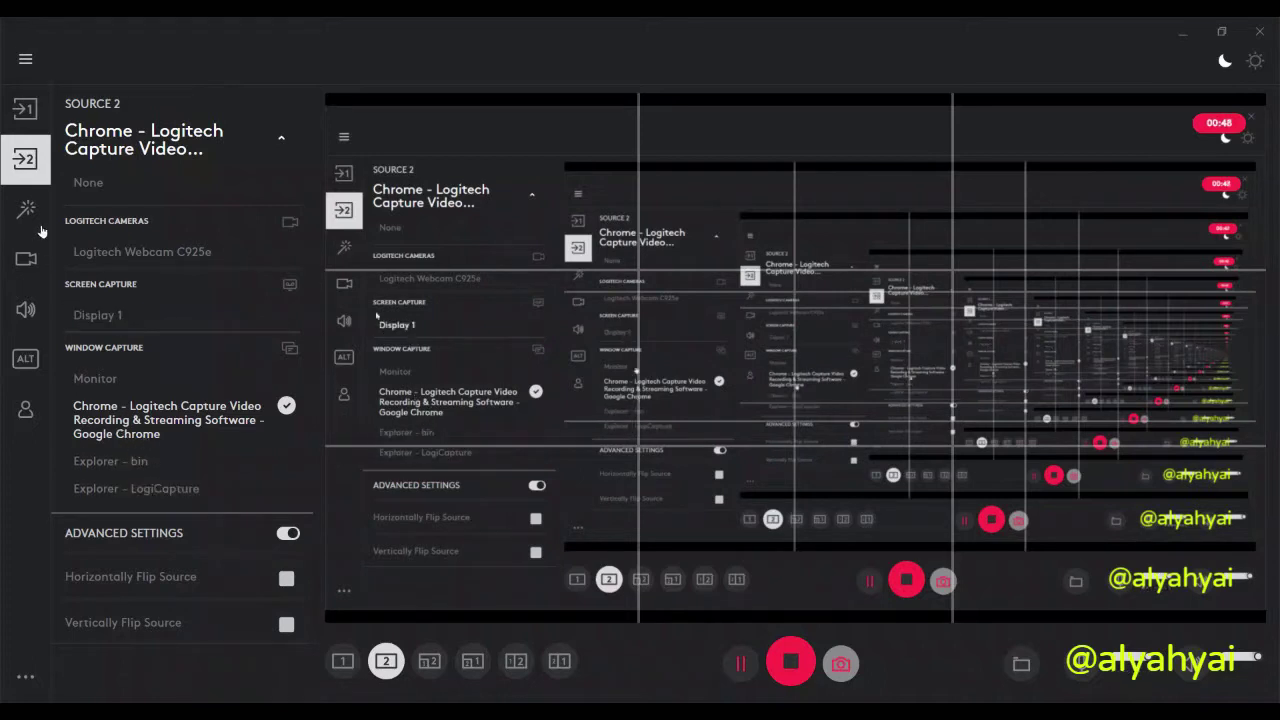
# - Look through the text overlay, filter, border and transition settings, and return to the Source 1 settings
pyautogui.click(27, 210)
pyautogui.scroll(-2, 185, 290)
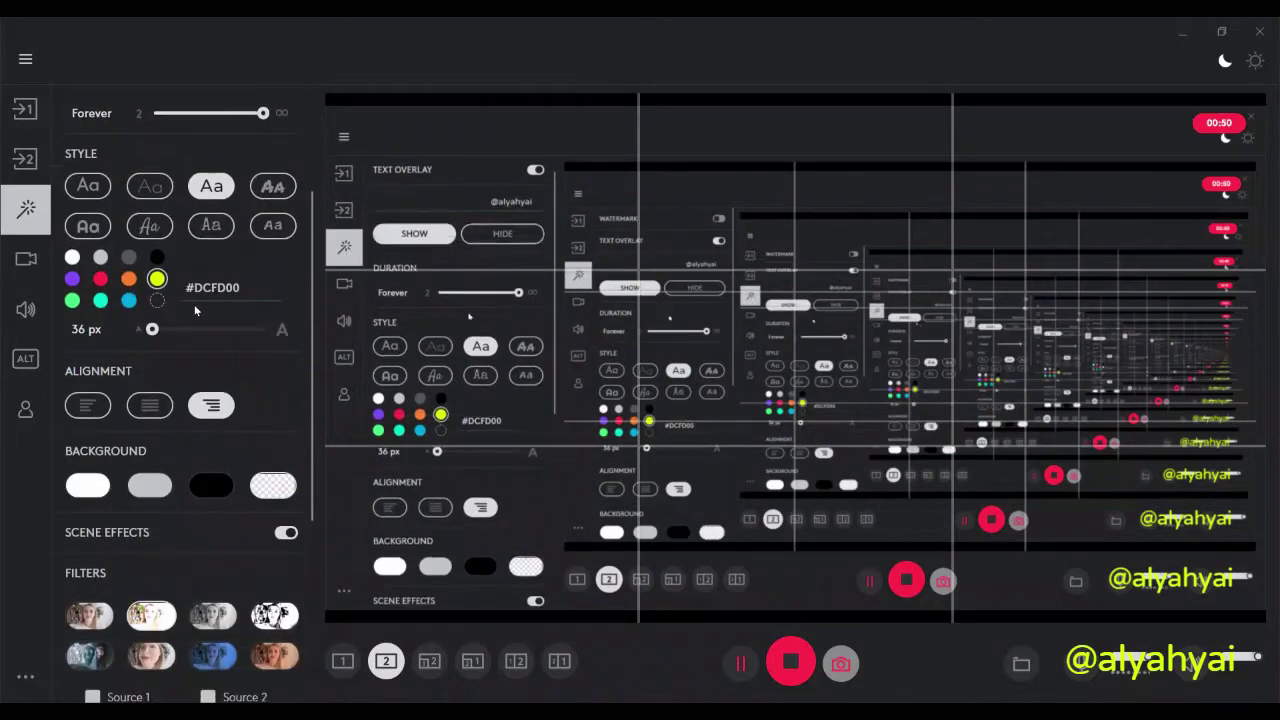
pyautogui.scroll(-4, 194, 304)
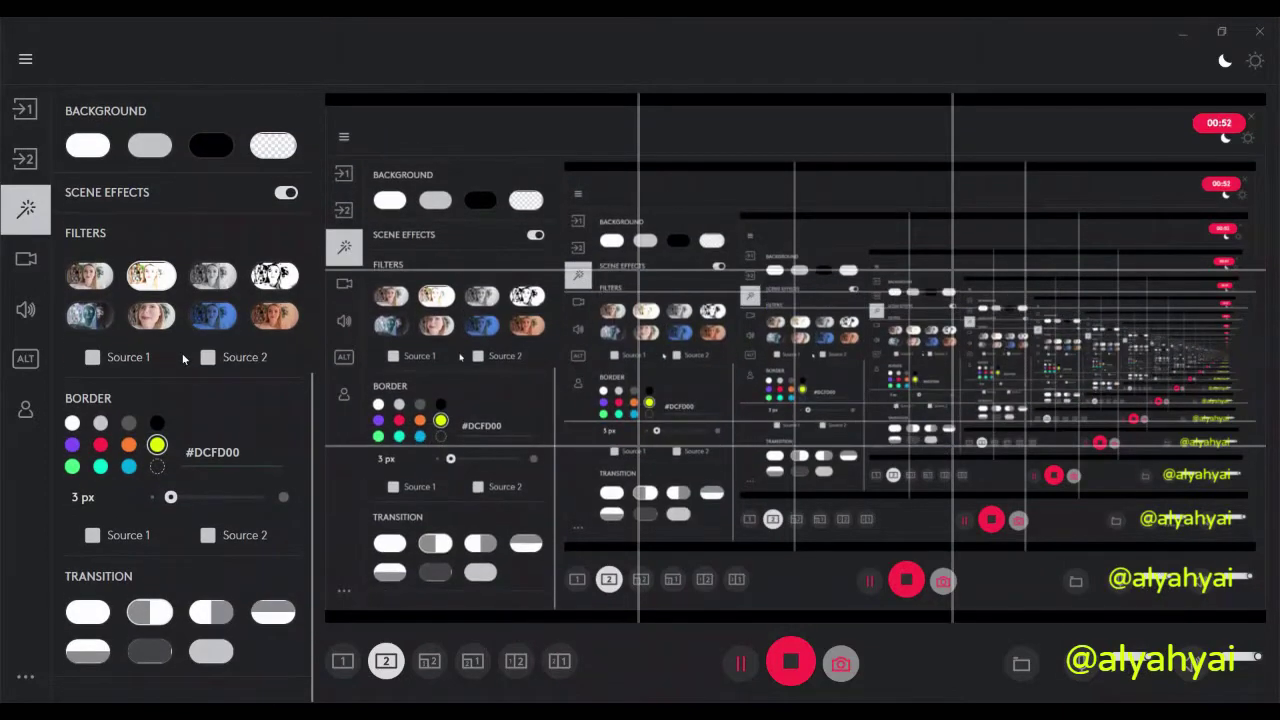
pyautogui.scroll(5, 182, 353)
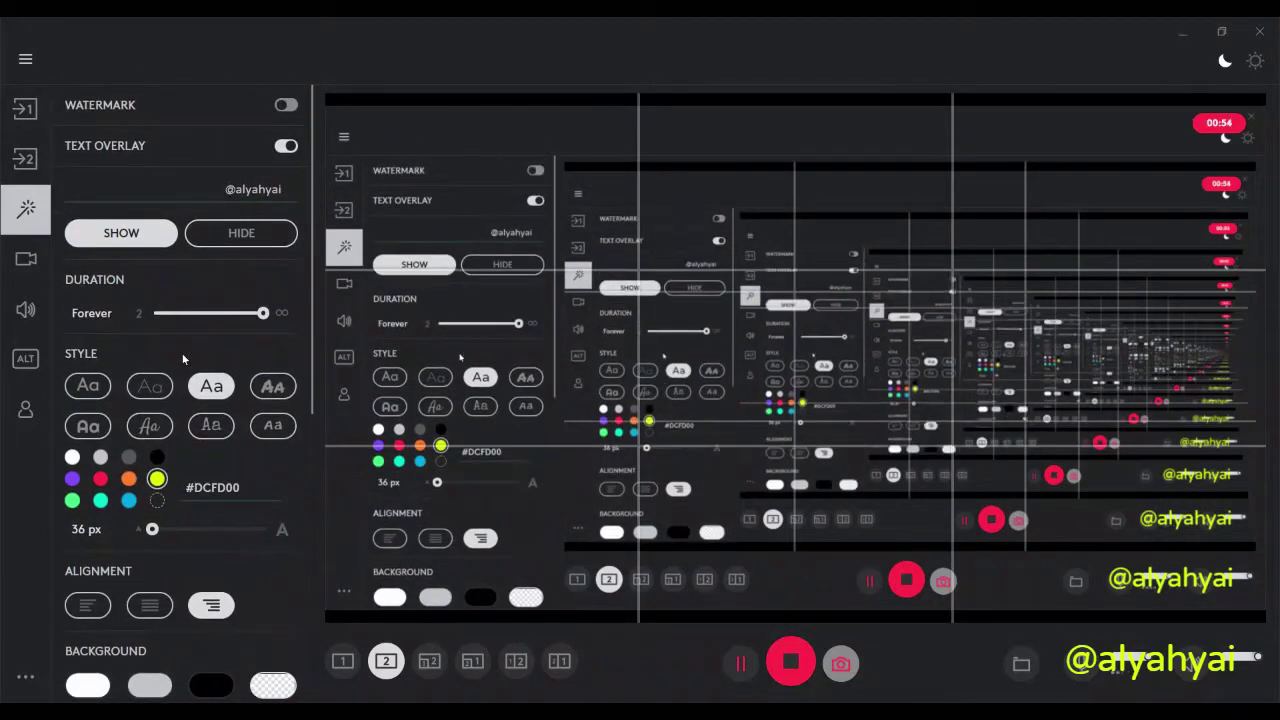
pyautogui.scroll(-2, 189, 335)
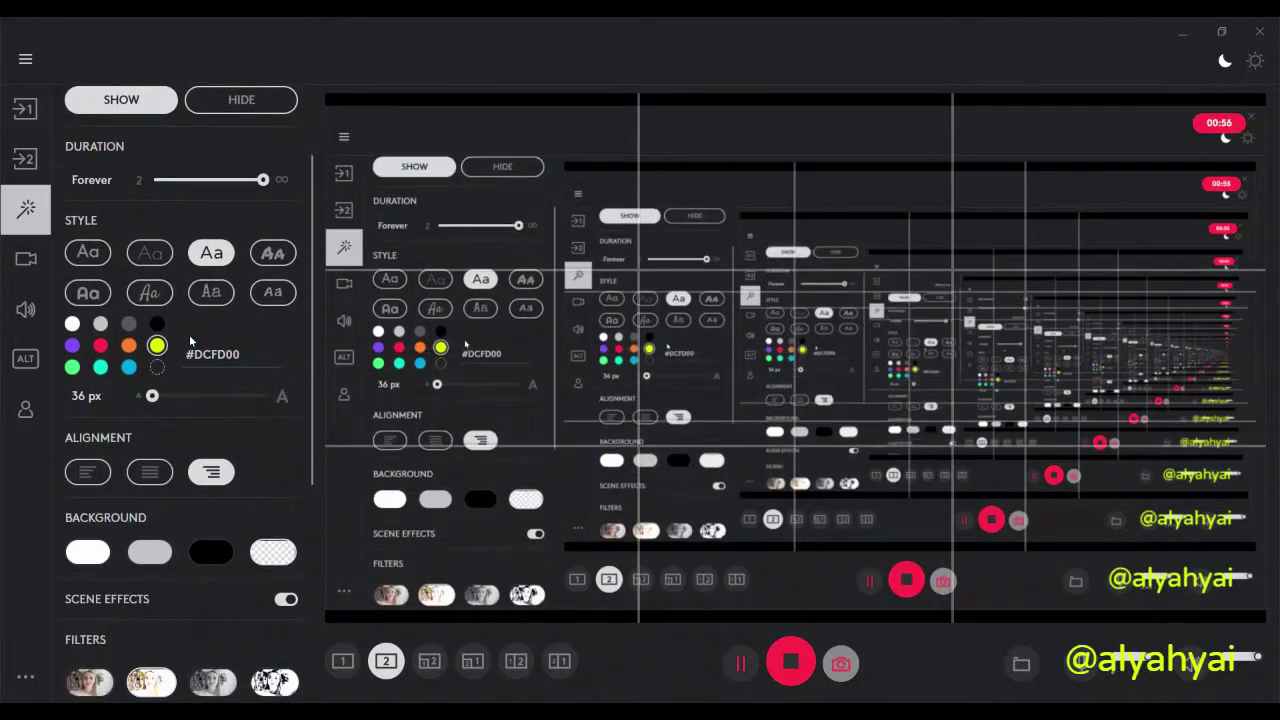
pyautogui.scroll(2, 189, 334)
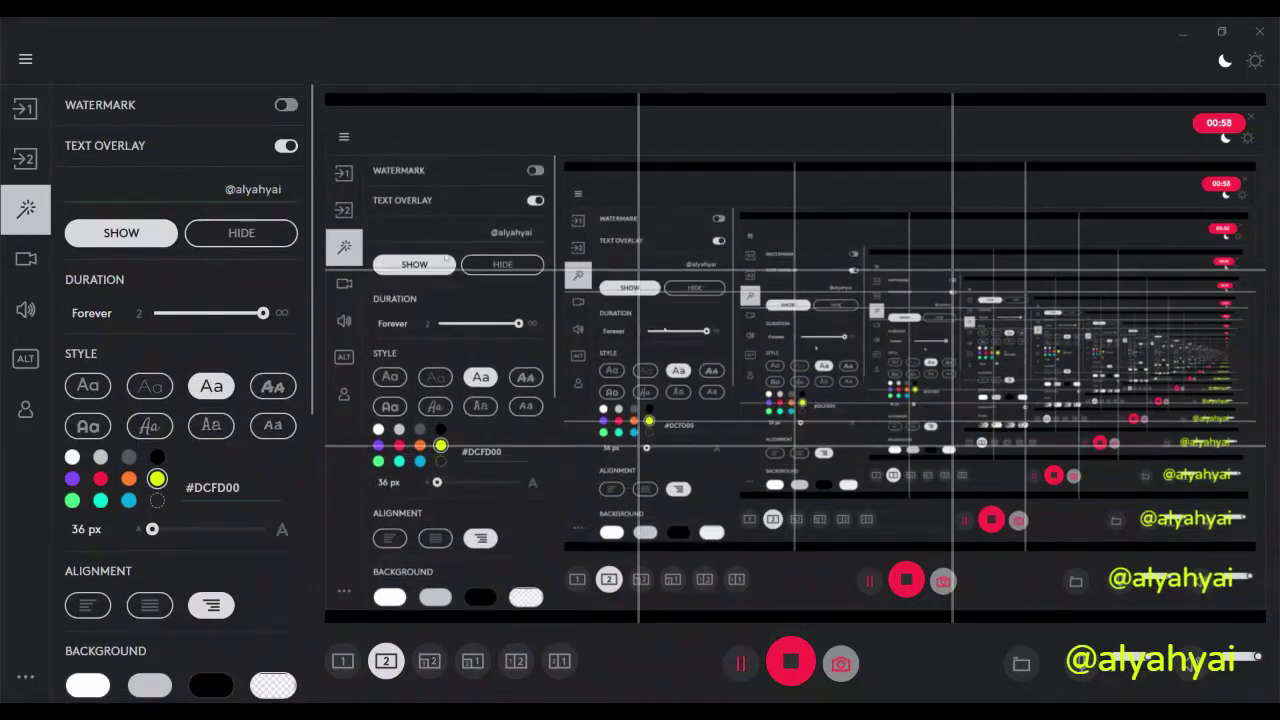
pyautogui.click(18, 108)
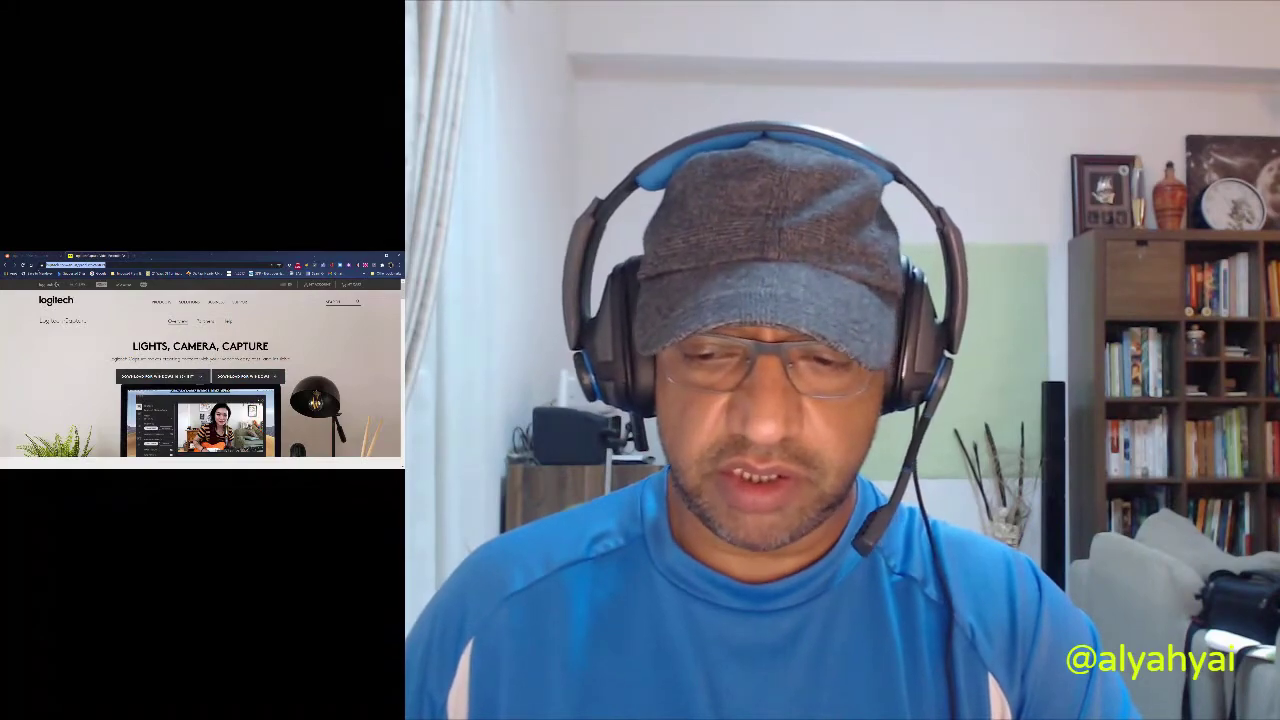
# - Switch to Logitech Capture and set the scene to show only source 2
pyautogui.click(306, 459)
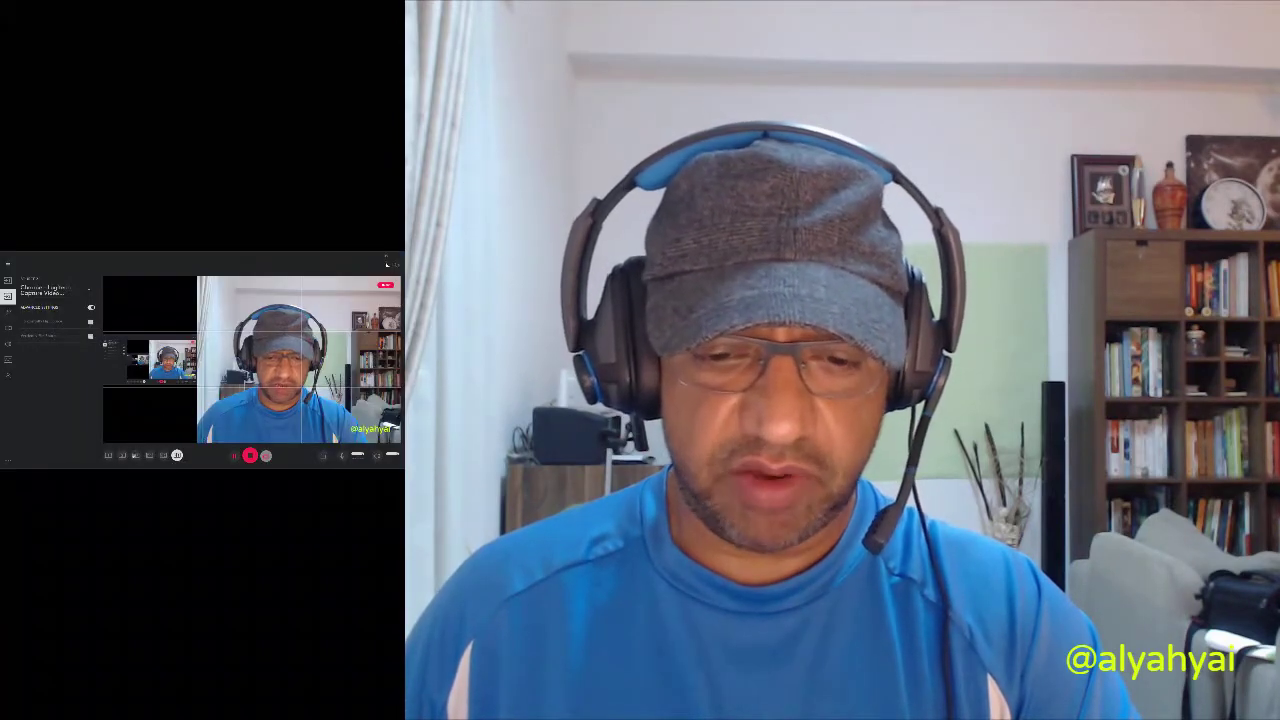
pyautogui.click(122, 456)
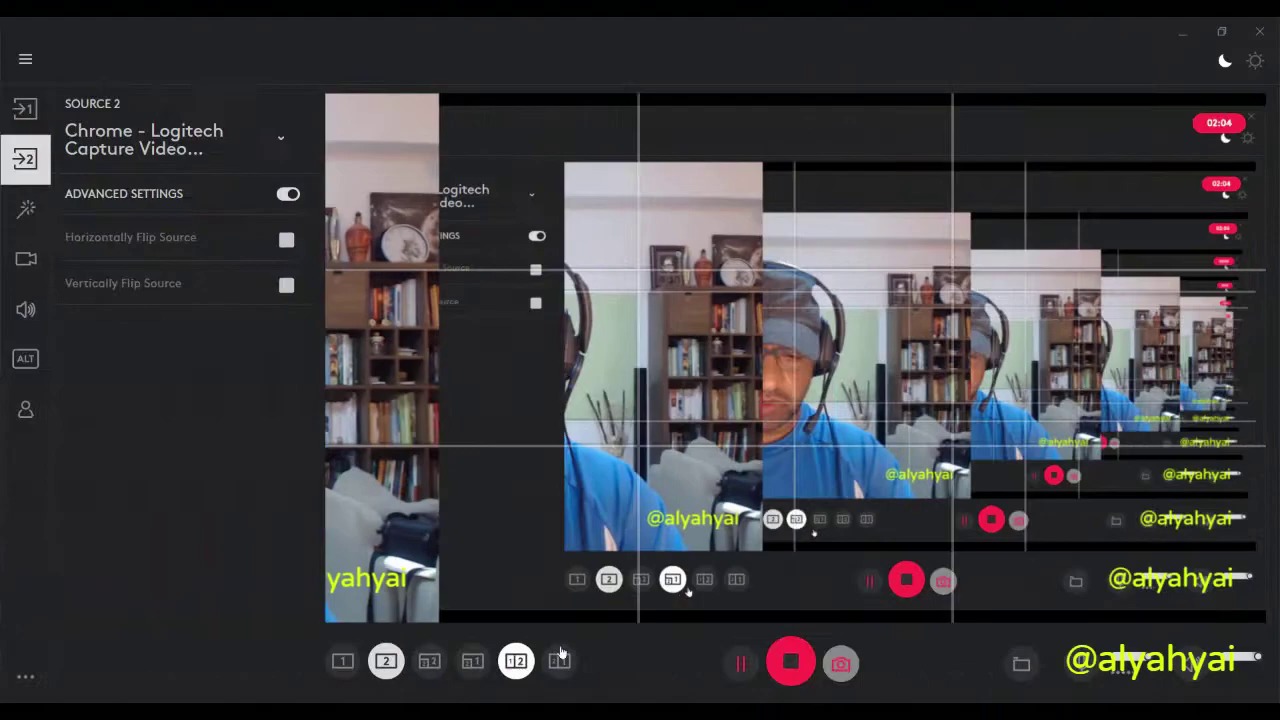
# - Switch to Chrome and read through the feature overview on the Logitech Capture product page
pyautogui.click(553, 700)
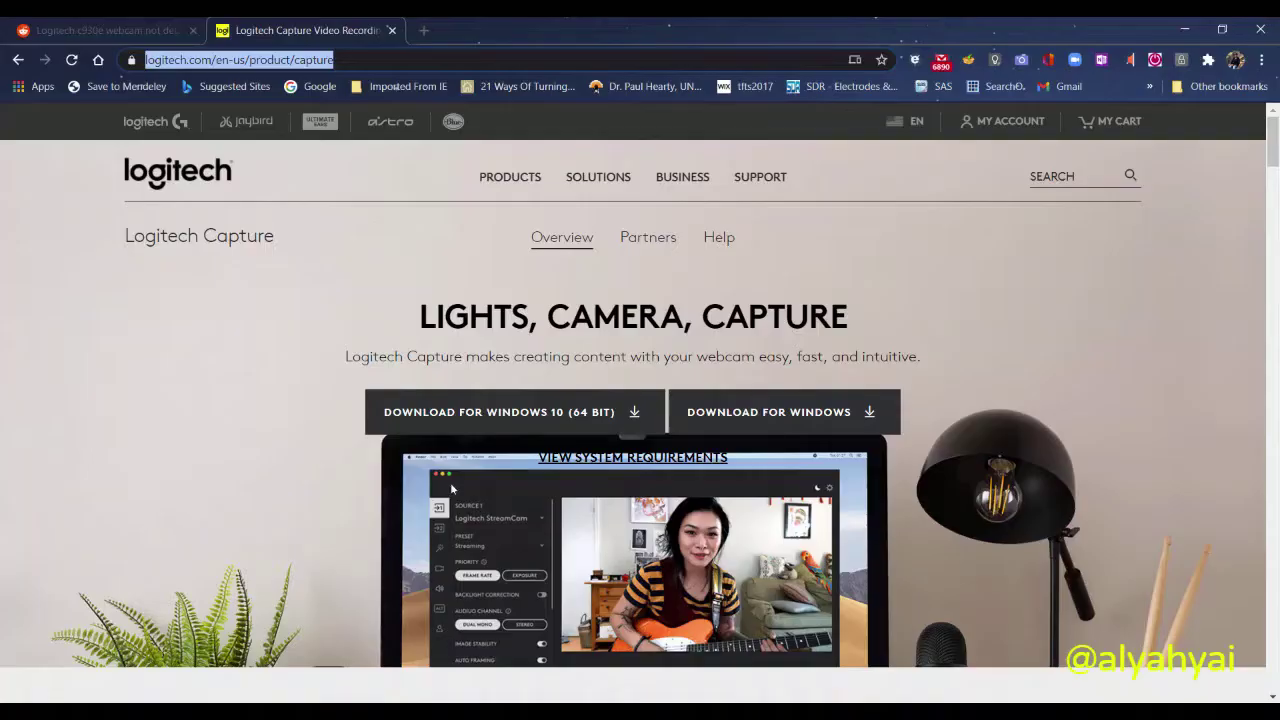
pyautogui.scroll(-10, 150, 316)
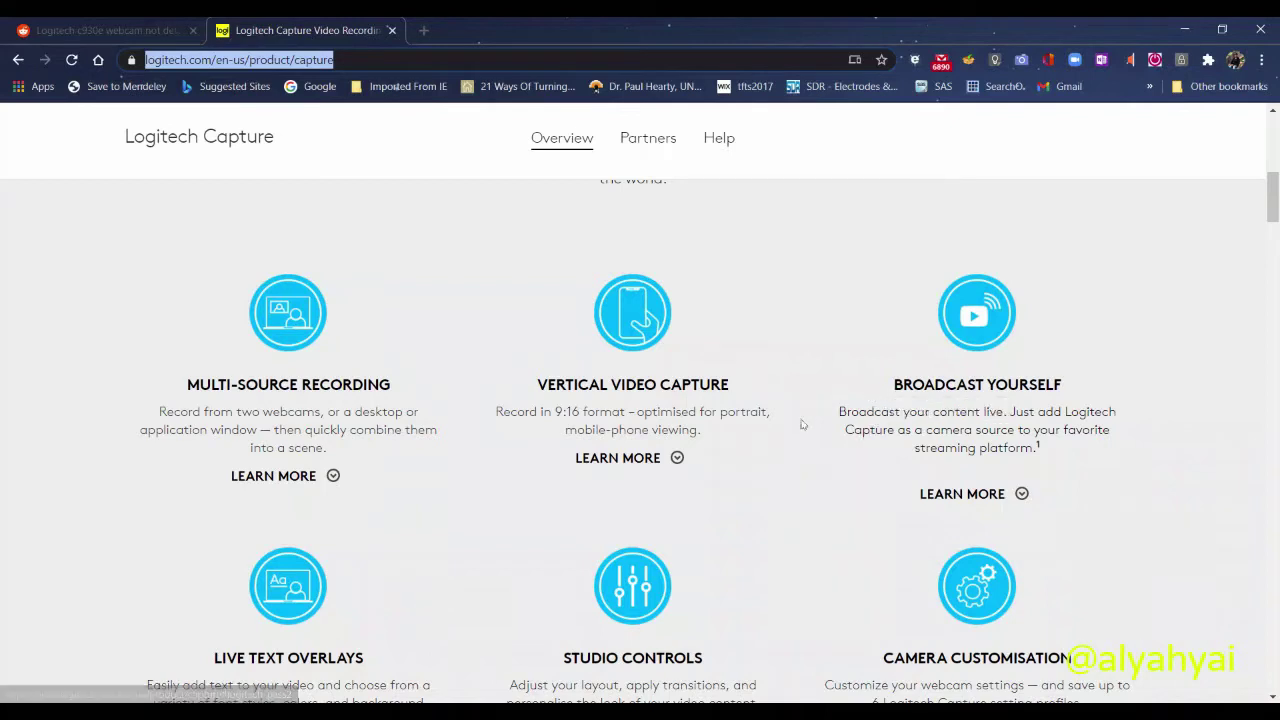
pyautogui.moveTo(273, 136); pyautogui.dragTo(130, 137)
pyautogui.click(119, 137)
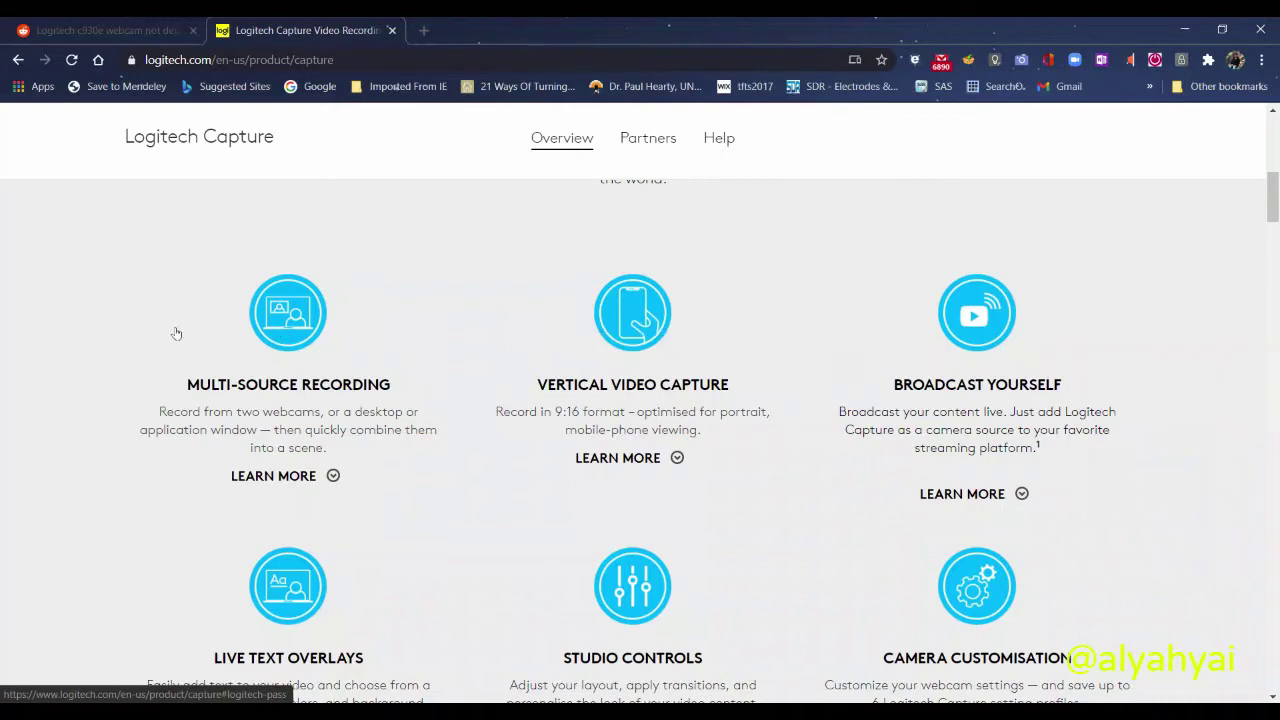
pyautogui.scroll(-3, 176, 333)
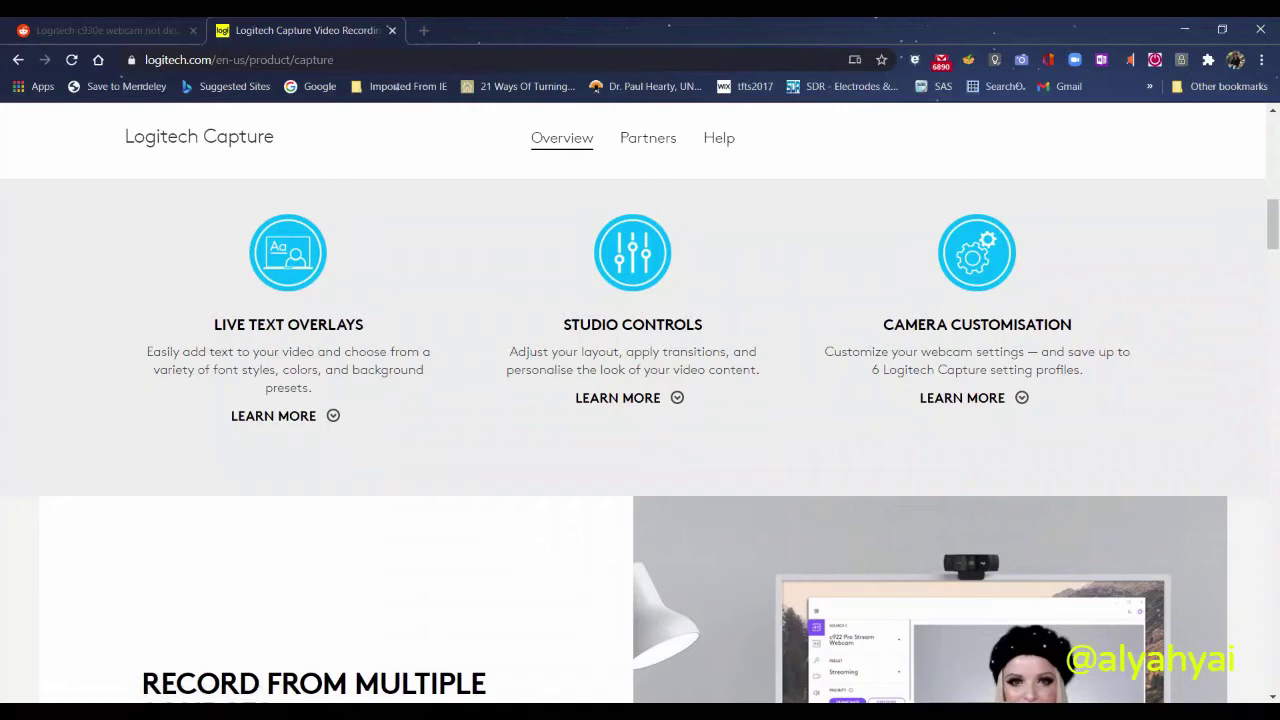
# - Switch to Logitech Capture and apply the picture-in-picture layout with the webcam inset over the screen capture
pyautogui.click(935, 648)
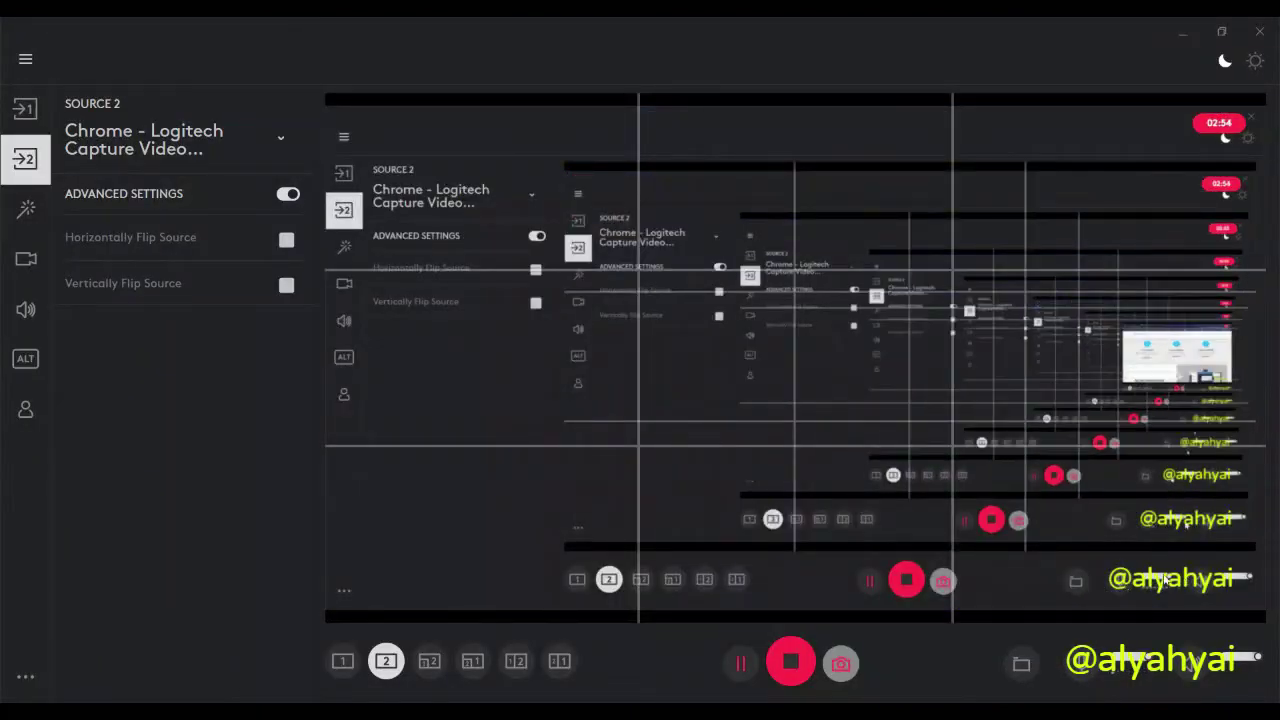
pyautogui.click(556, 711)
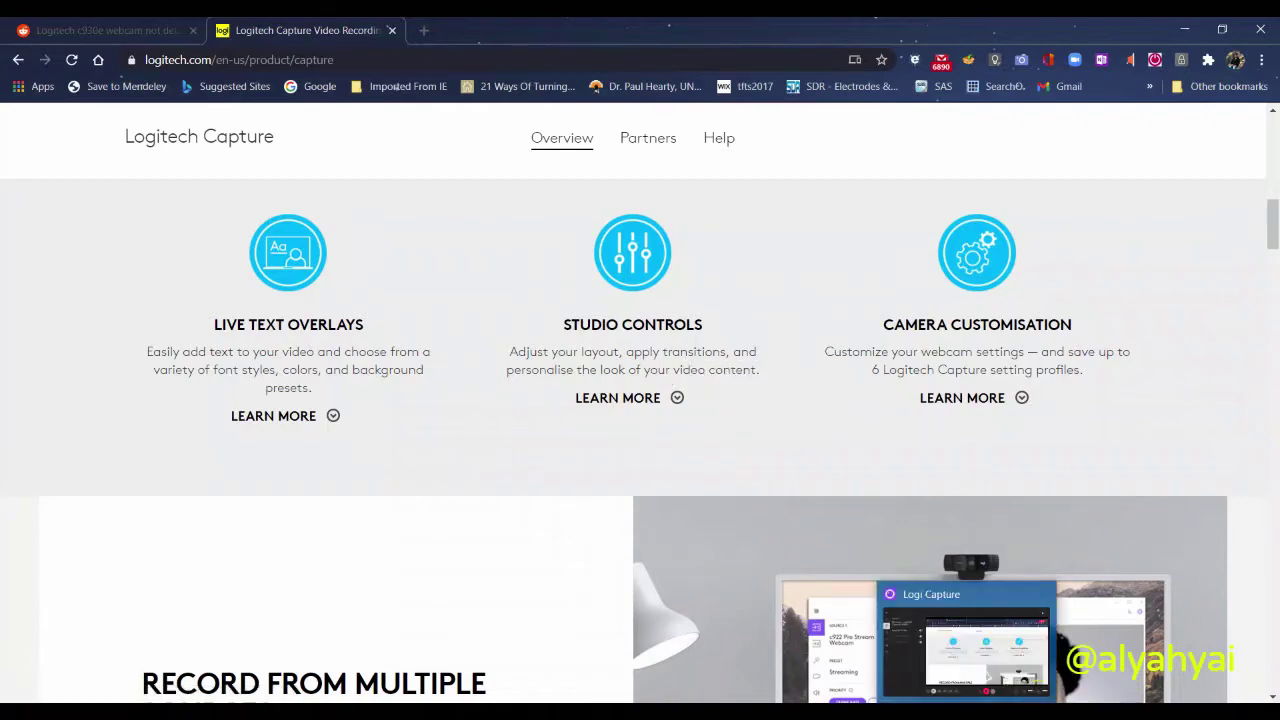
pyautogui.click(975, 711)
pyautogui.click(429, 661)
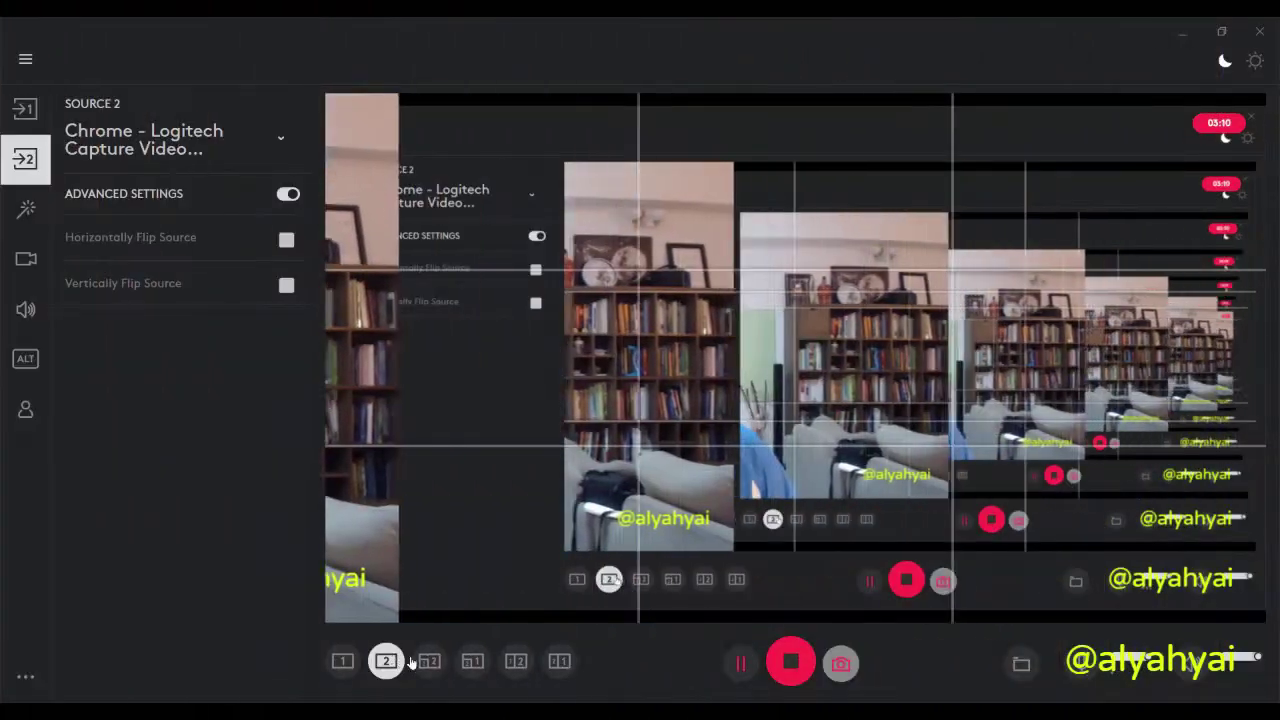
pyautogui.click(434, 663)
# - Enlarge the webcam inset and apply the picture-in-picture layout with source 1 as the main picture
pyautogui.click(84, 661)
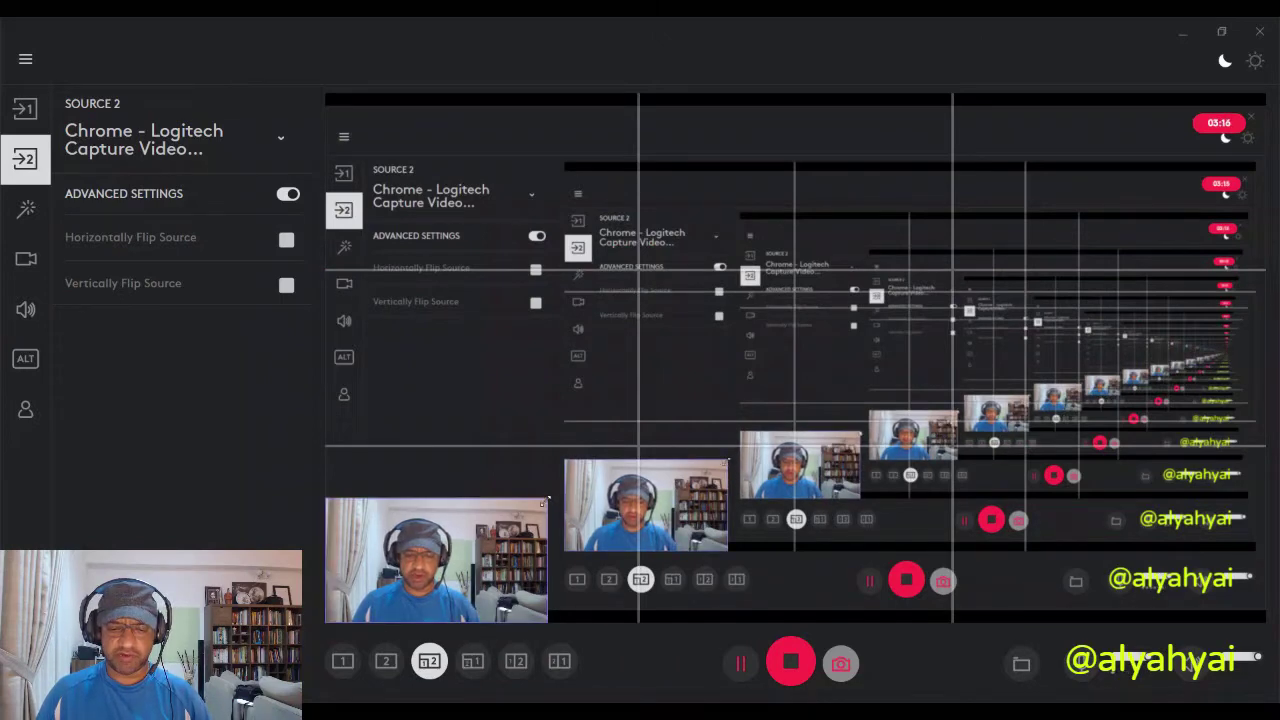
pyautogui.moveTo(547, 497); pyautogui.dragTo(484, 464)
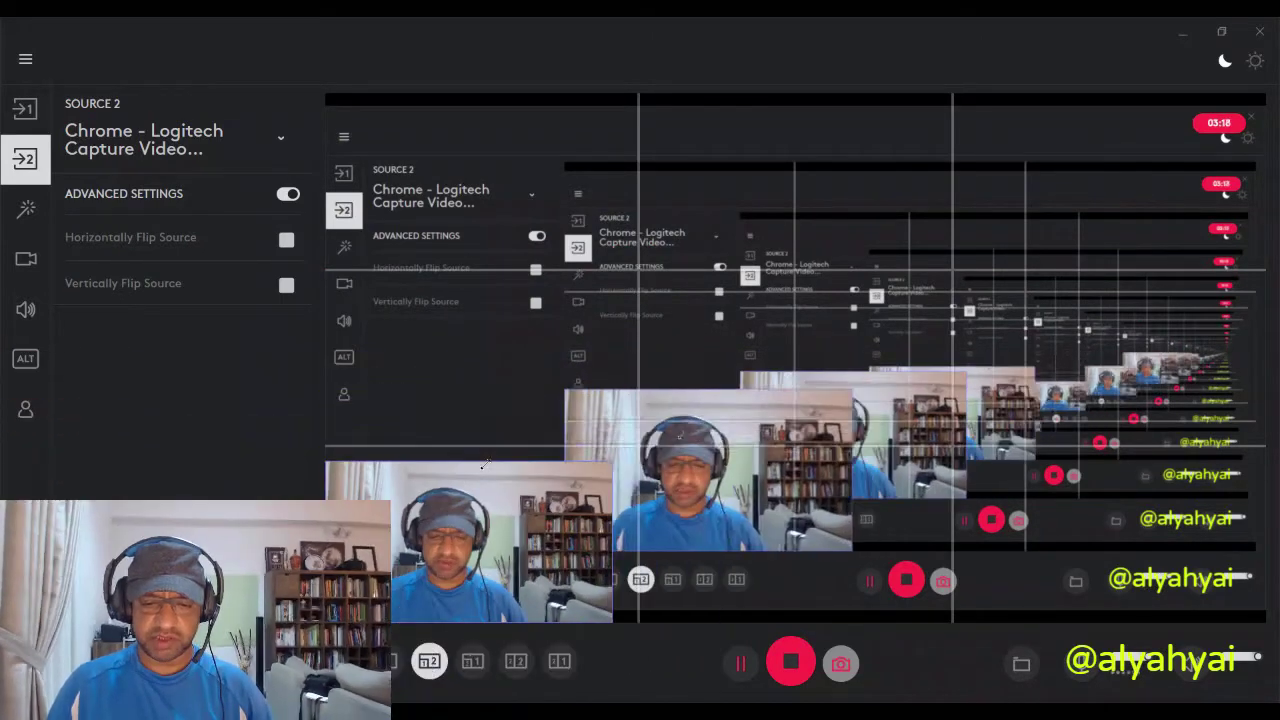
pyautogui.click(473, 661)
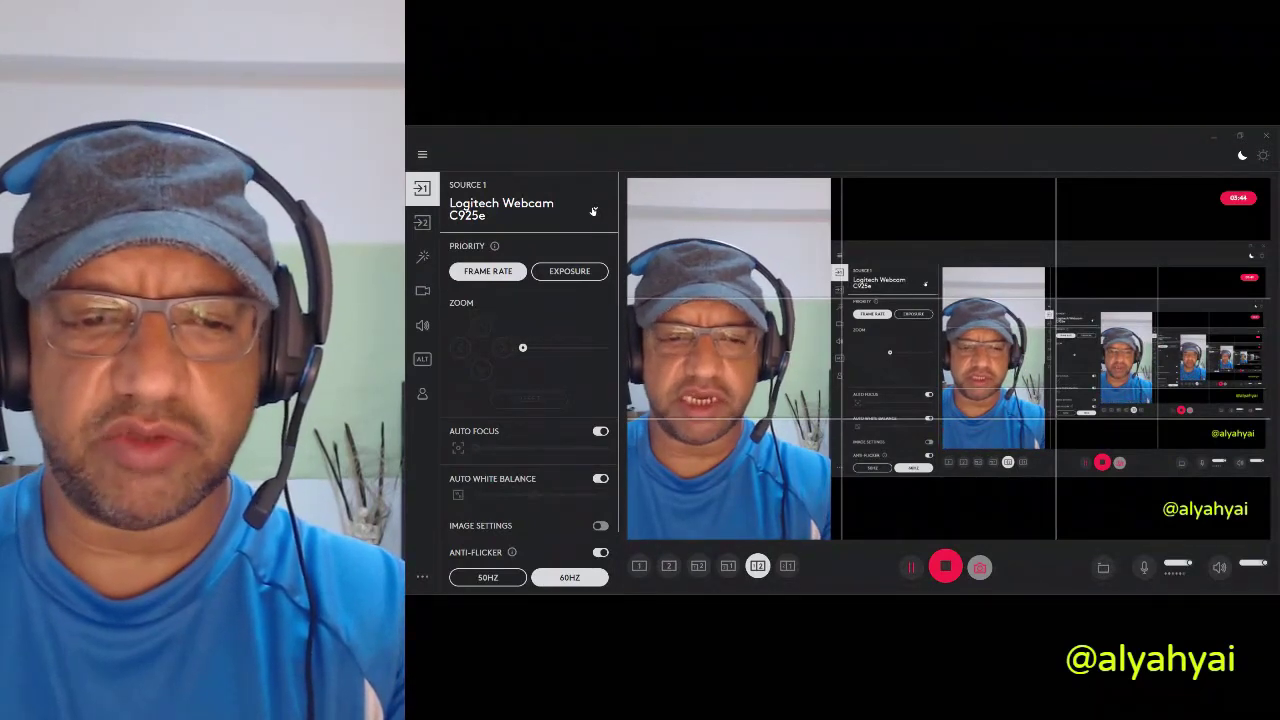
pyautogui.click(594, 211)
pyautogui.click(594, 212)
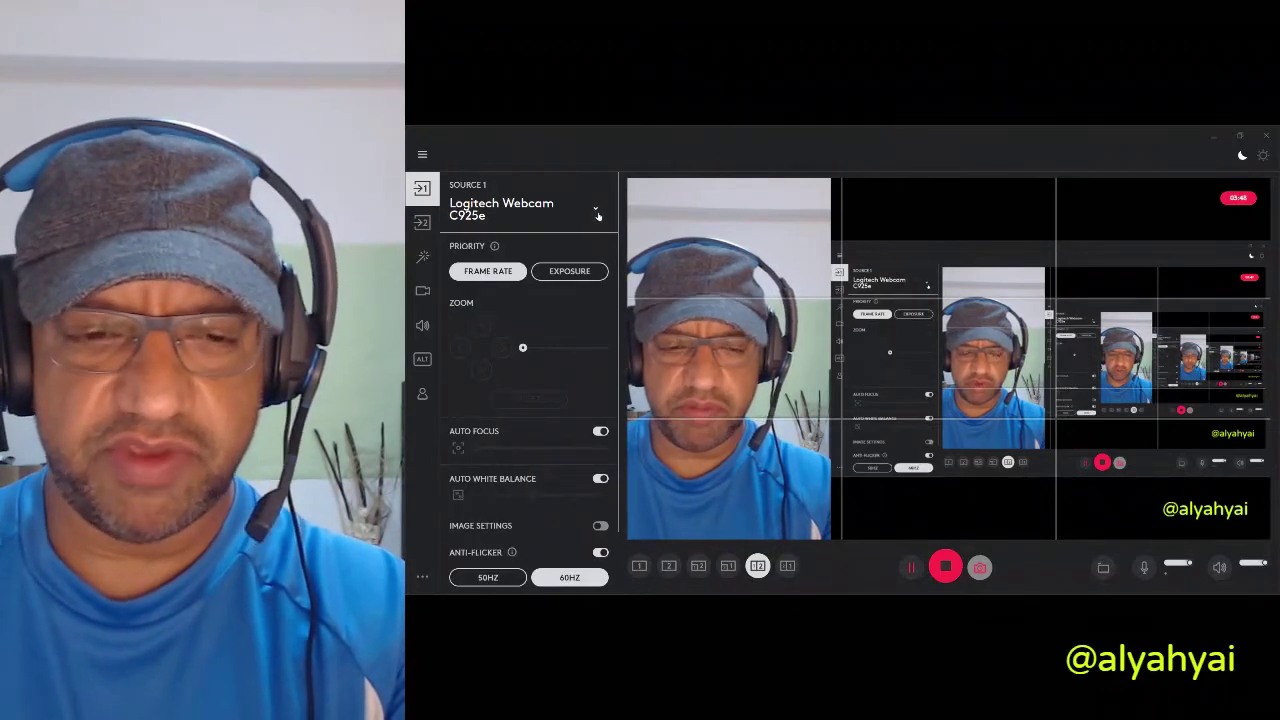
# - Switch to the LogiCapture bin folder in File Explorer and open LogiCapture.exe.config for editing in Notepad++
pyautogui.moveTo(727, 603)
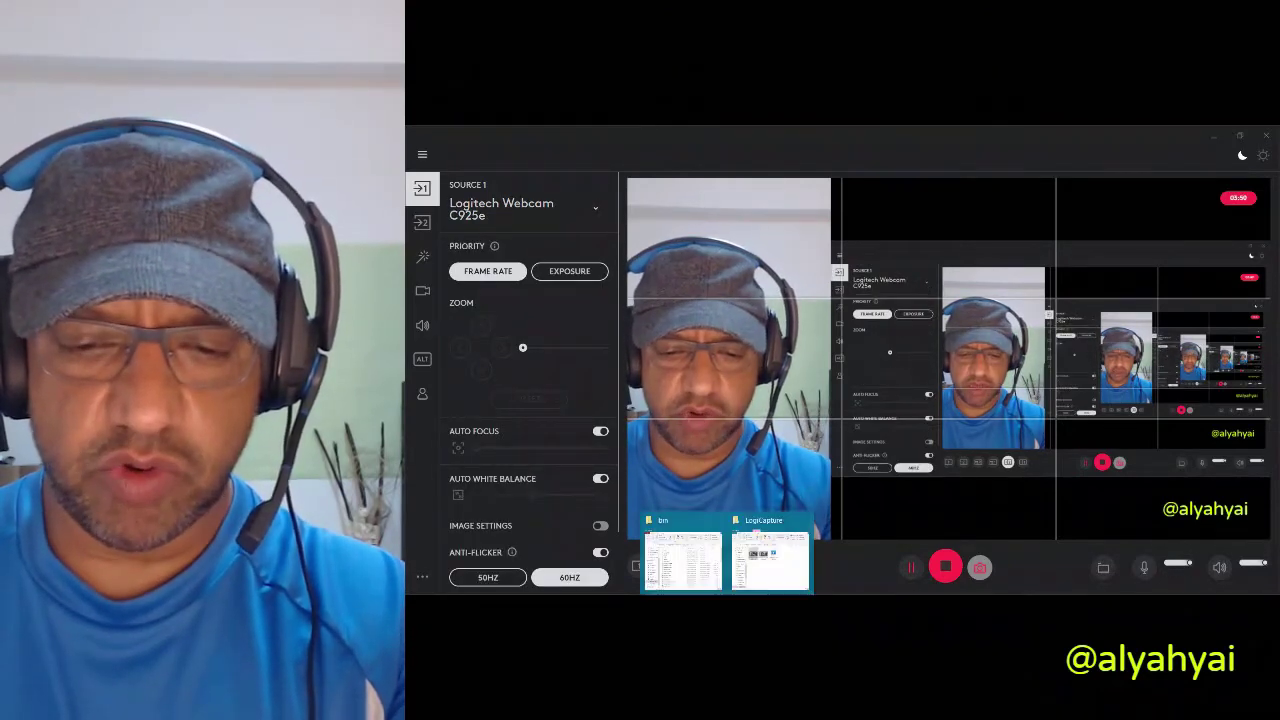
pyautogui.moveTo(770, 570)
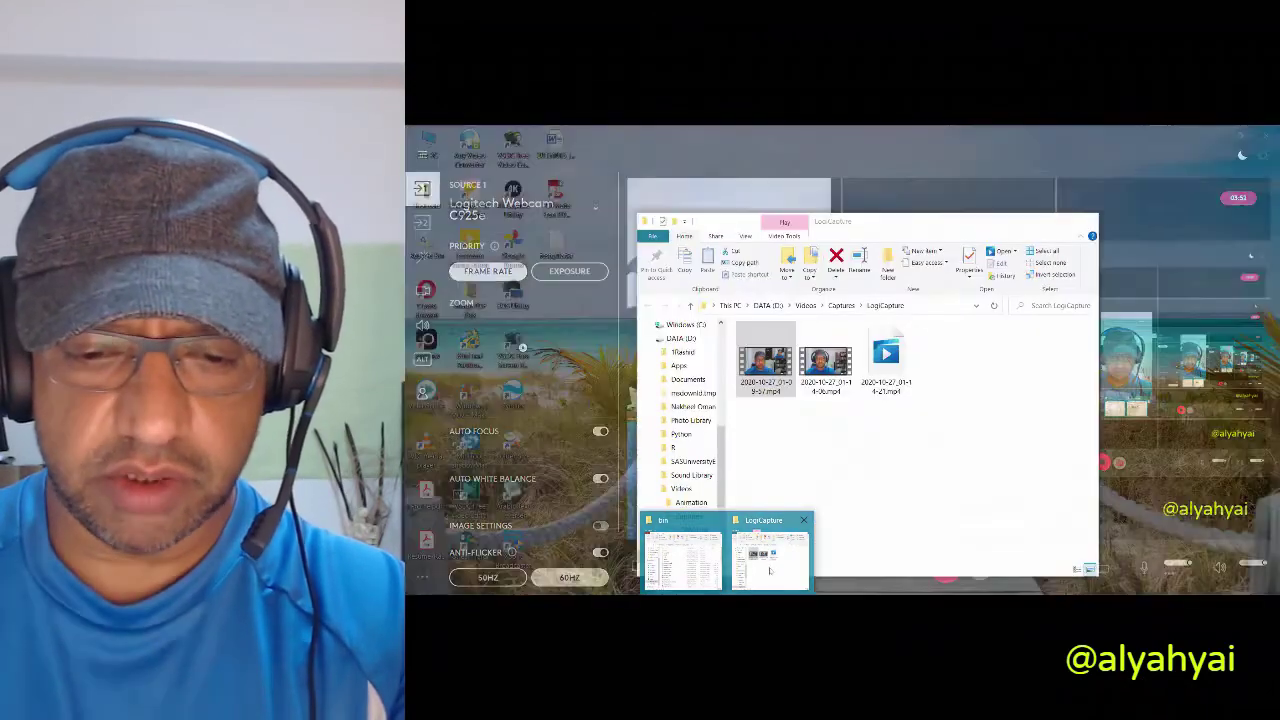
pyautogui.click(683, 560)
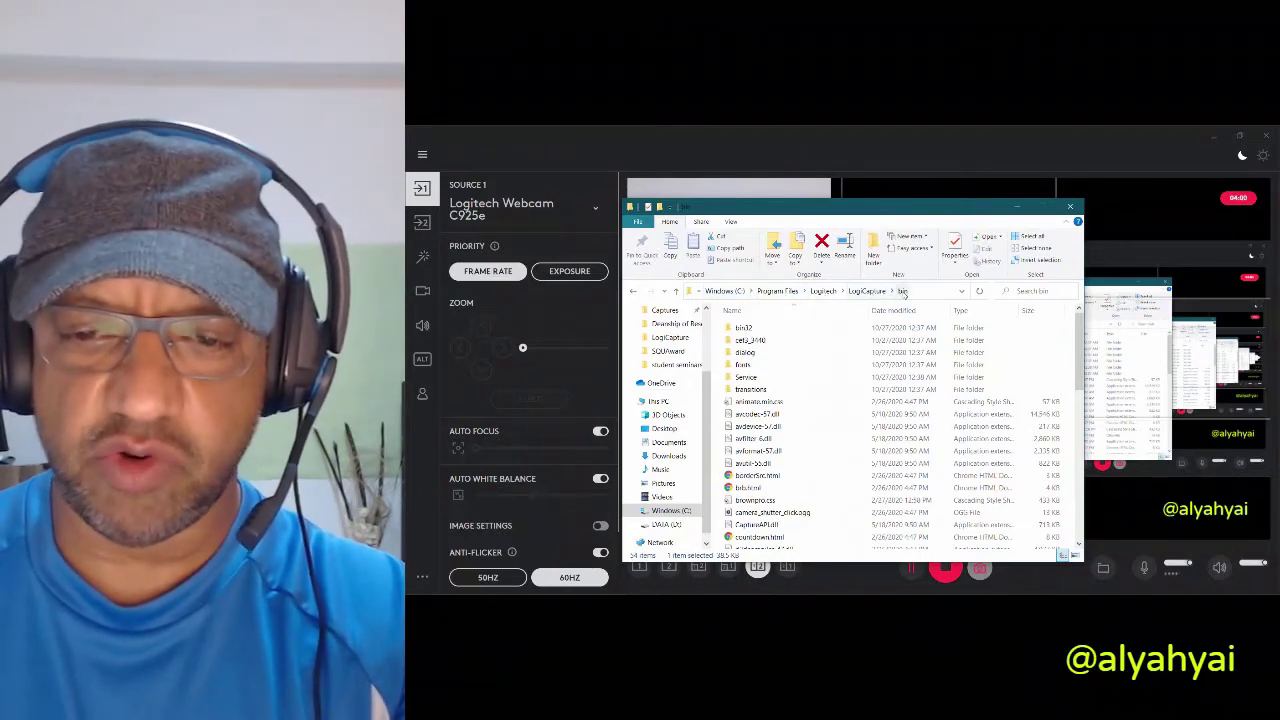
pyautogui.scroll(-6, 834, 431)
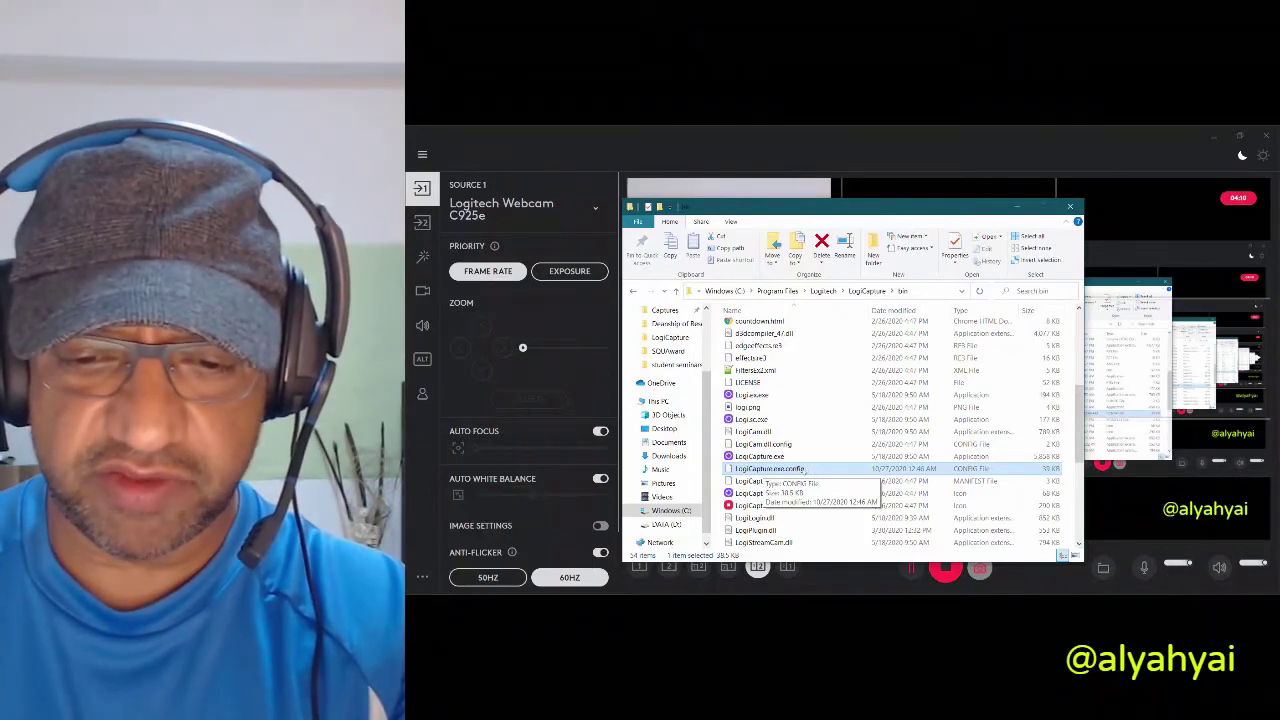
pyautogui.rightClick(838, 472)
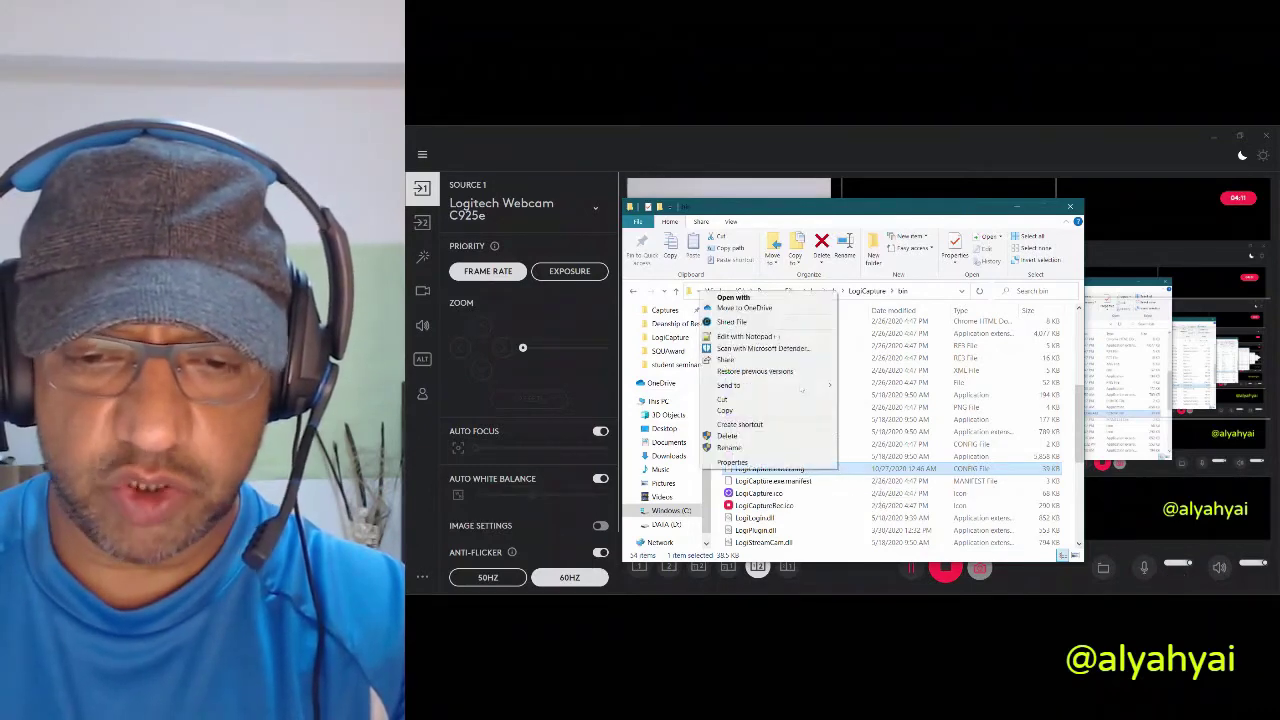
pyautogui.click(760, 337)
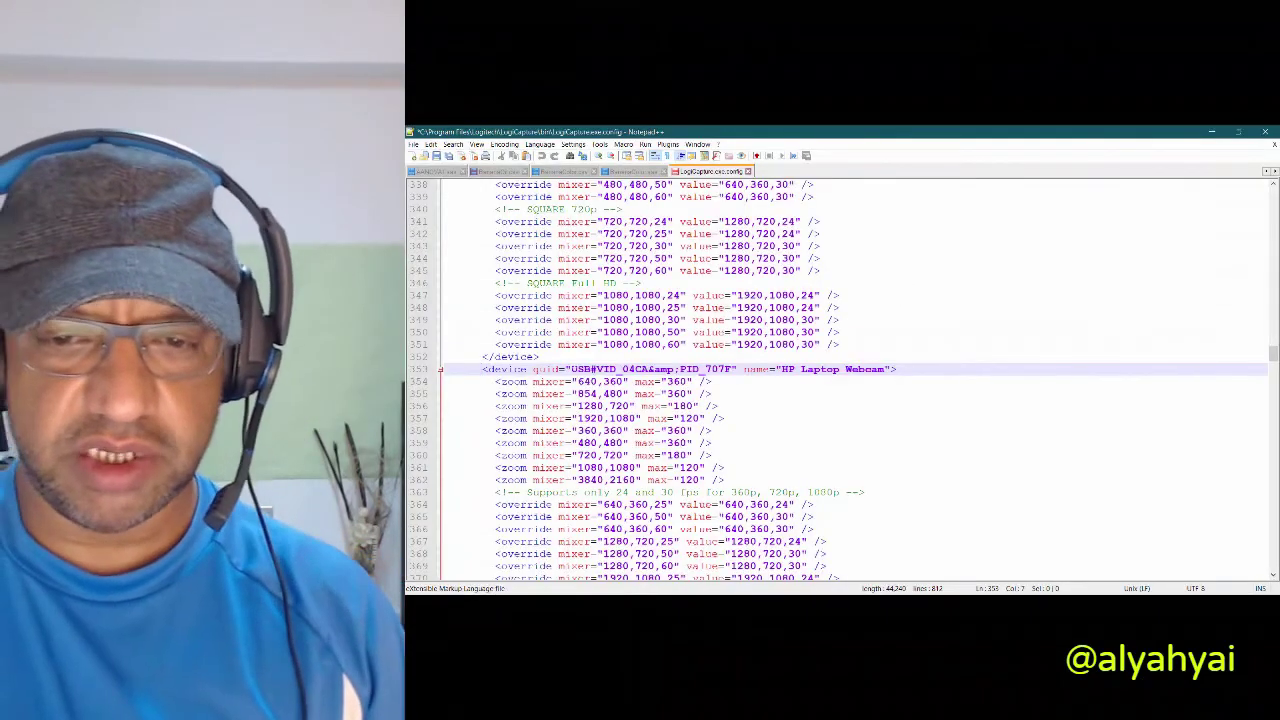
# - Find the Logitech HD Pro Webcam C920 device entry in the config file and examine its vendor ID, product ID and name
pyautogui.scroll(18, 840, 375)
pyautogui.scroll(9, 840, 375)
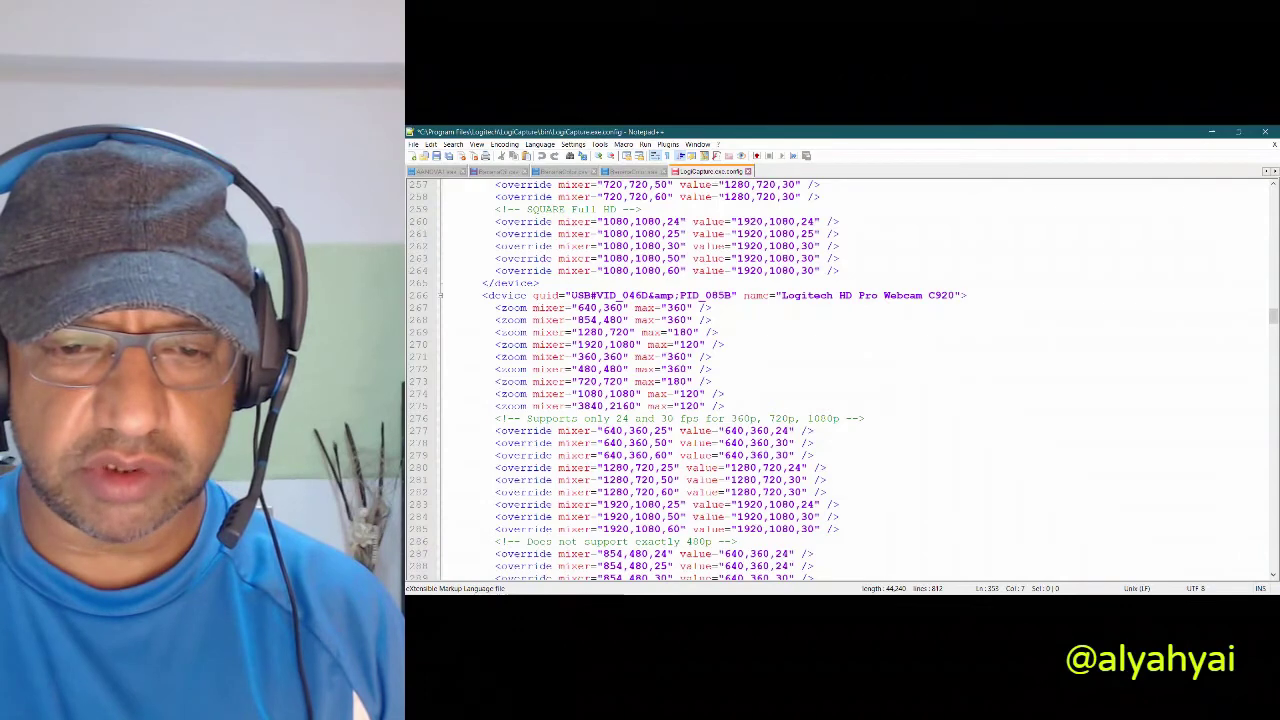
pyautogui.moveTo(572, 296); pyautogui.dragTo(667, 296)
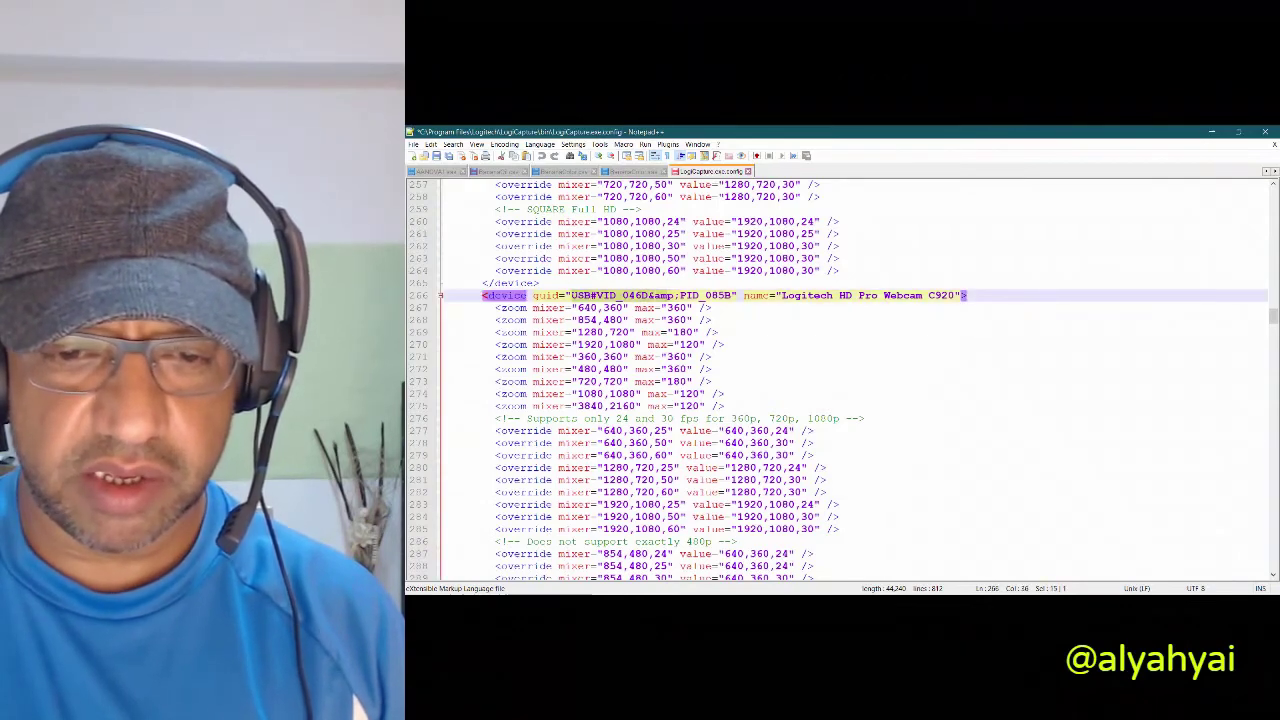
pyautogui.click(961, 296)
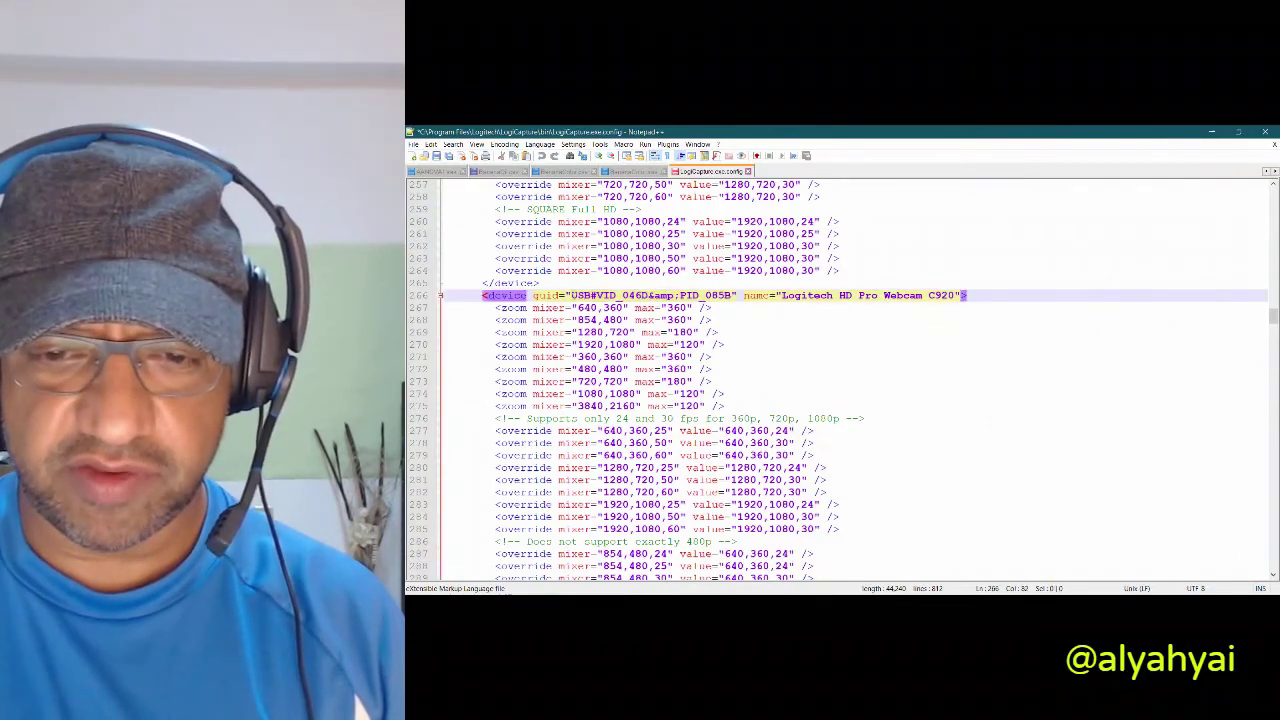
pyautogui.hotkey('shift', 'Right')
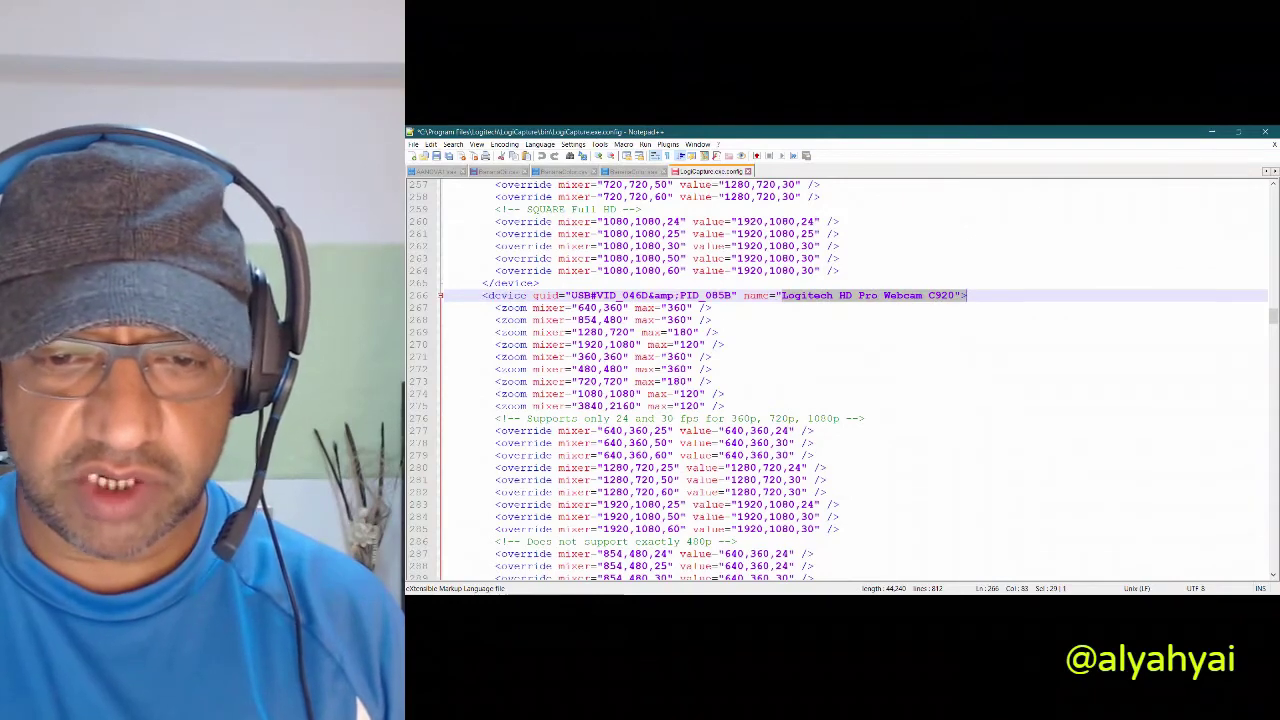
pyautogui.doubleClick(705, 296)
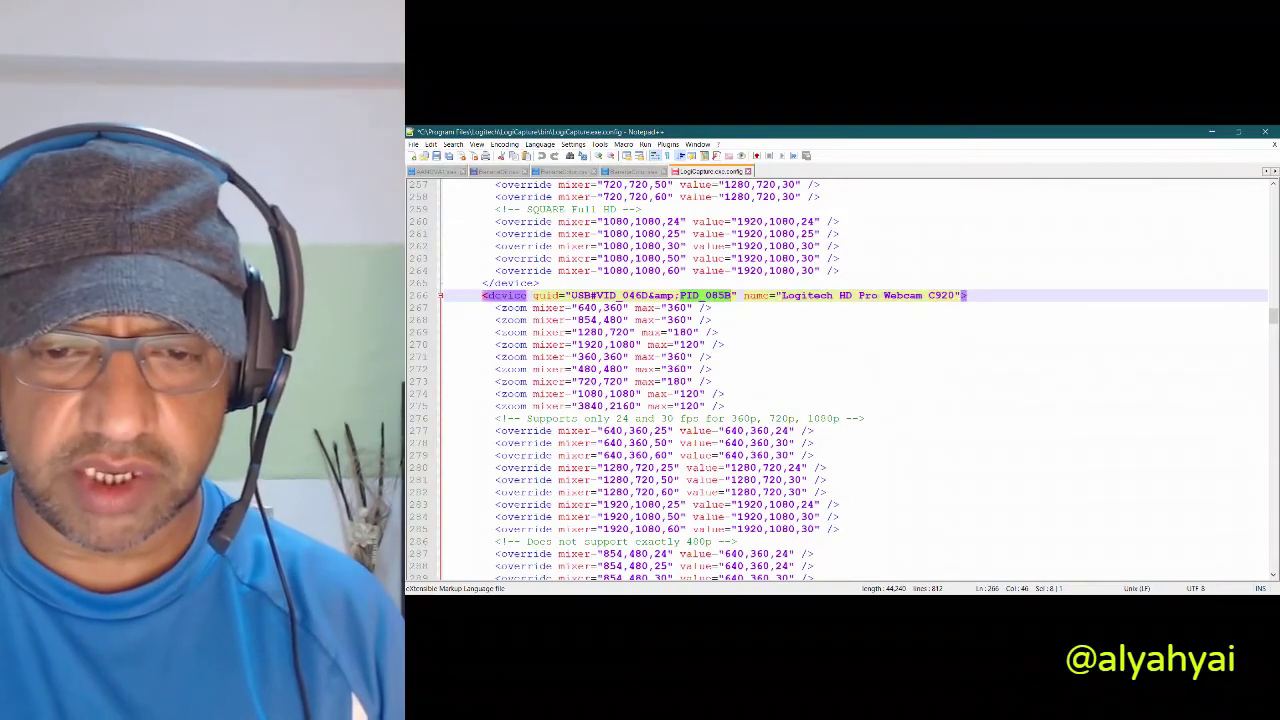
# - Open Device Manager, inspect the Cameras and Universal Serial Bus controllers categories, and select the Logitech Webcam C925e
pyautogui.moveTo(727, 602)
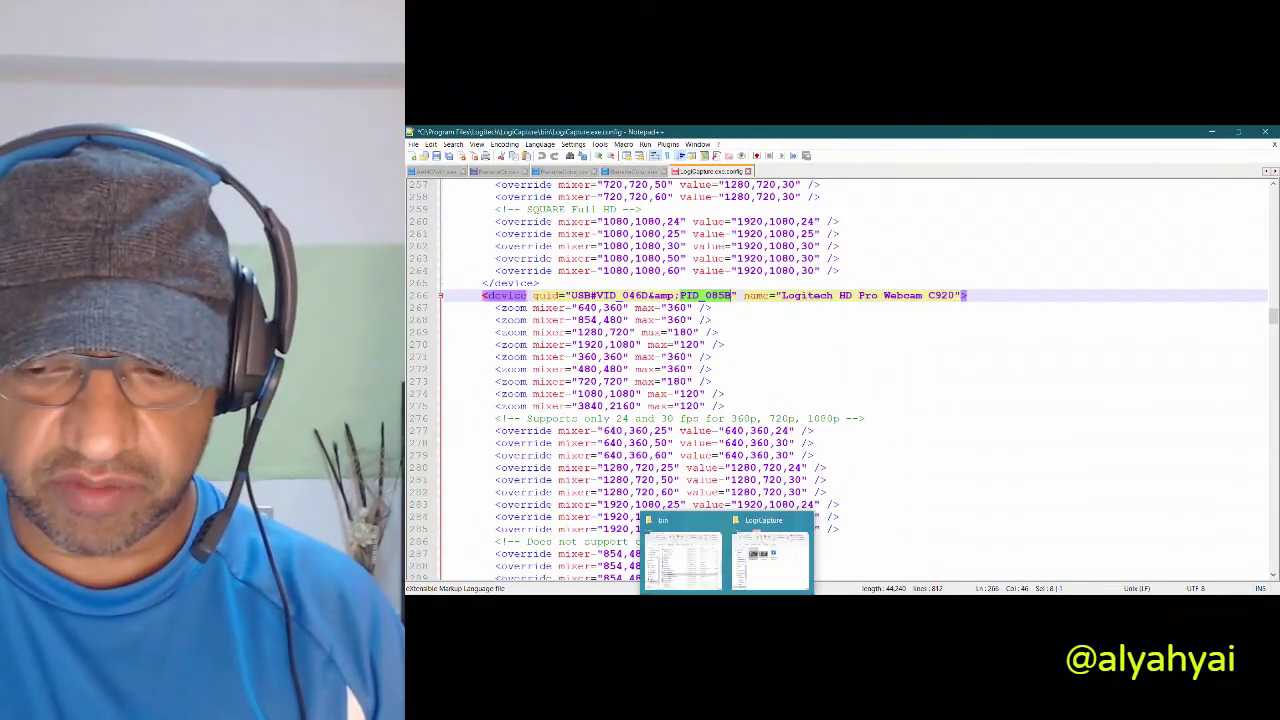
pyautogui.click(588, 605)
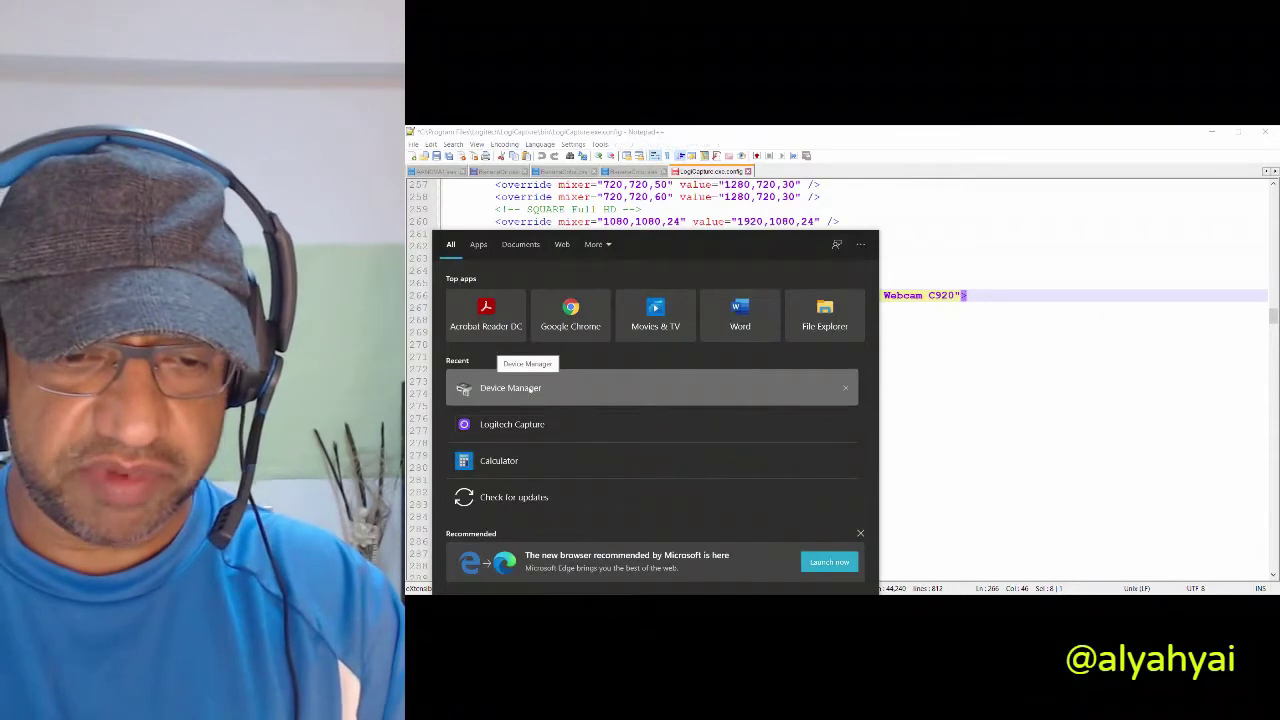
pyautogui.click(510, 388)
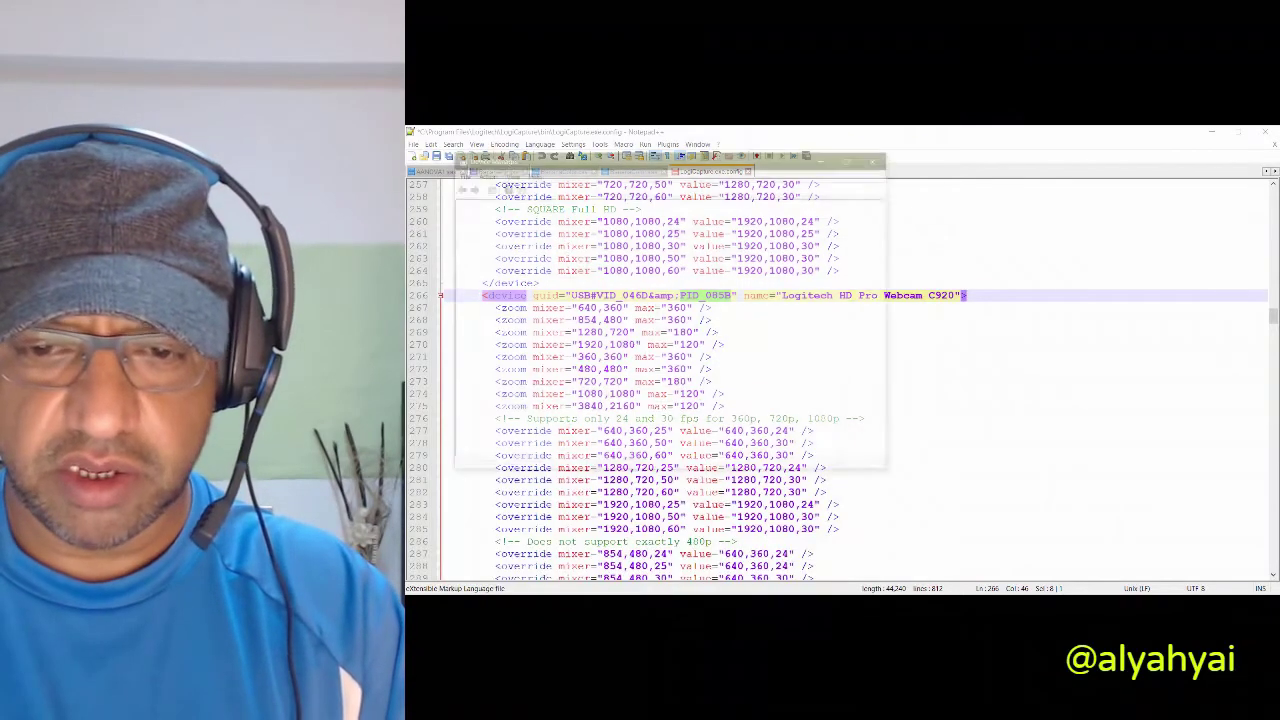
pyautogui.moveTo(744, 160); pyautogui.dragTo(1074, 208)
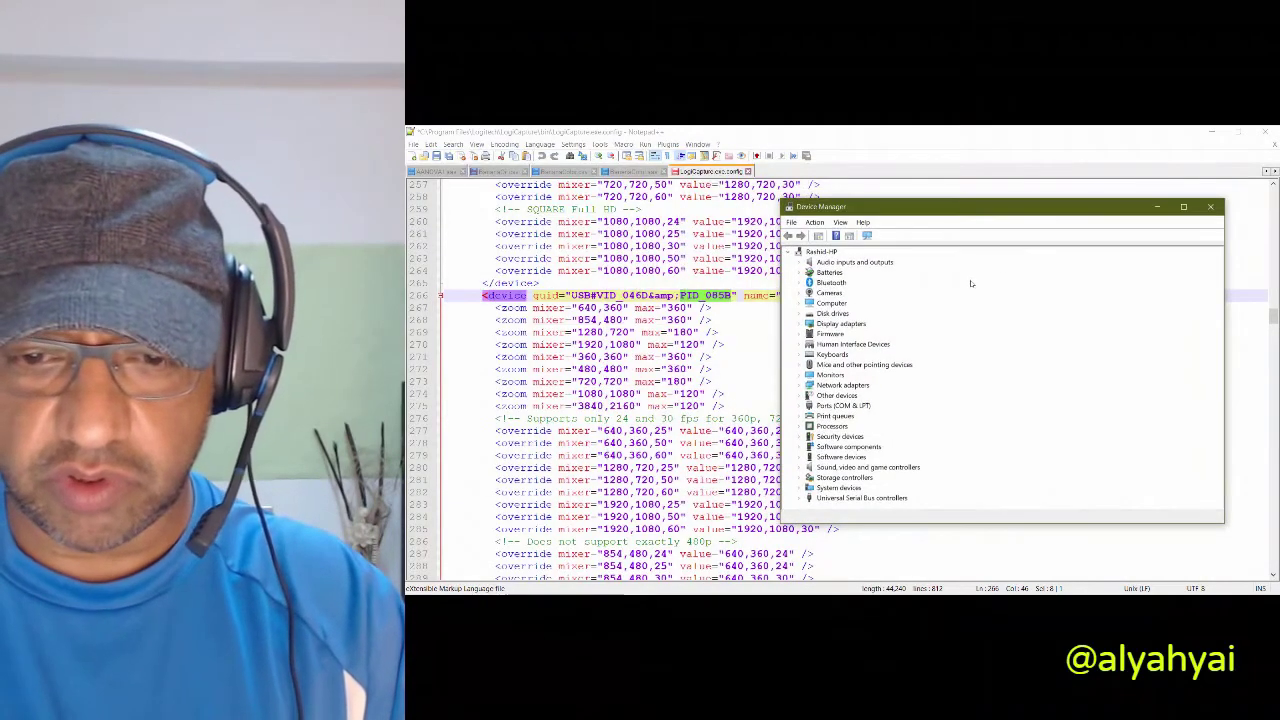
pyautogui.doubleClick(840, 292)
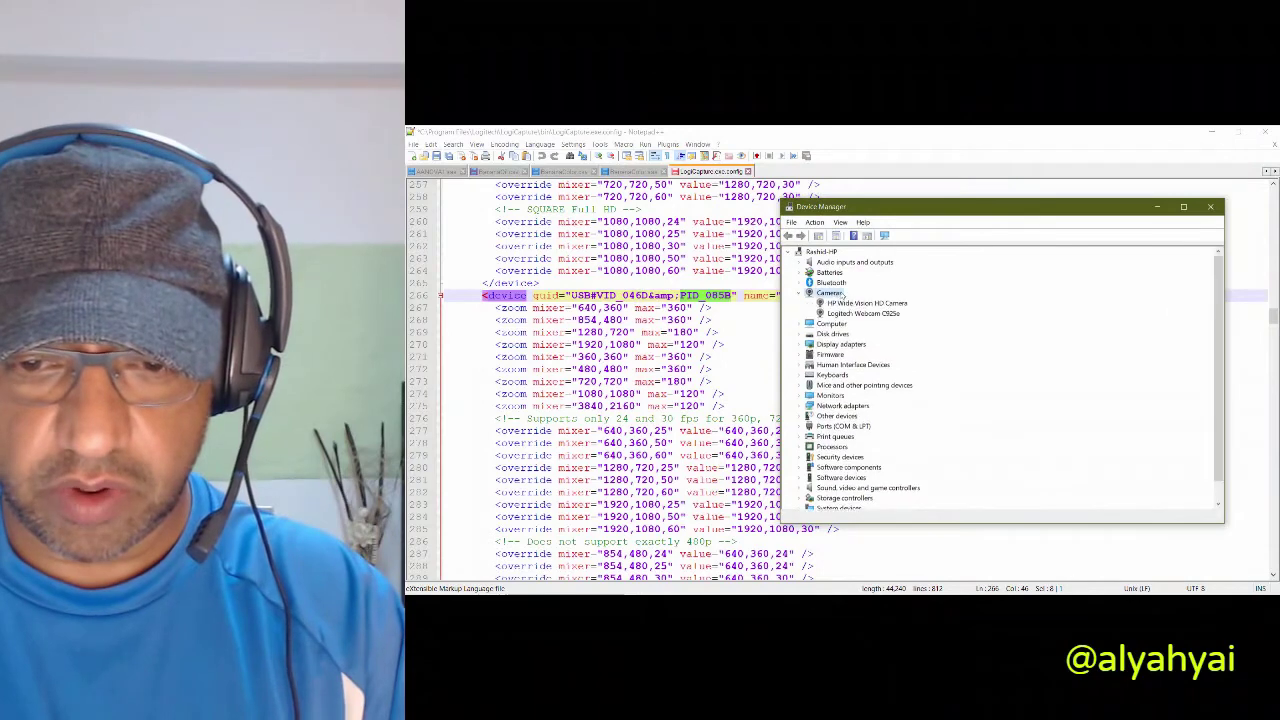
pyautogui.click(889, 313)
pyautogui.scroll(-1, 887, 423)
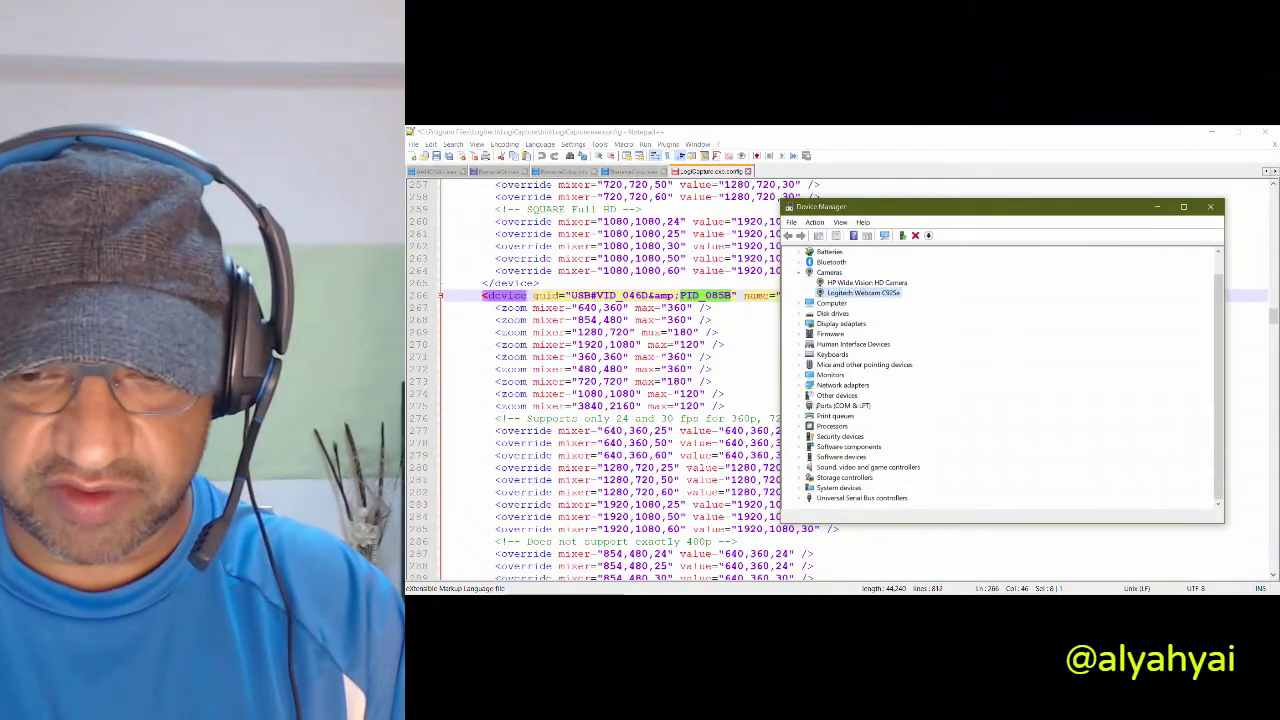
pyautogui.doubleClick(868, 498)
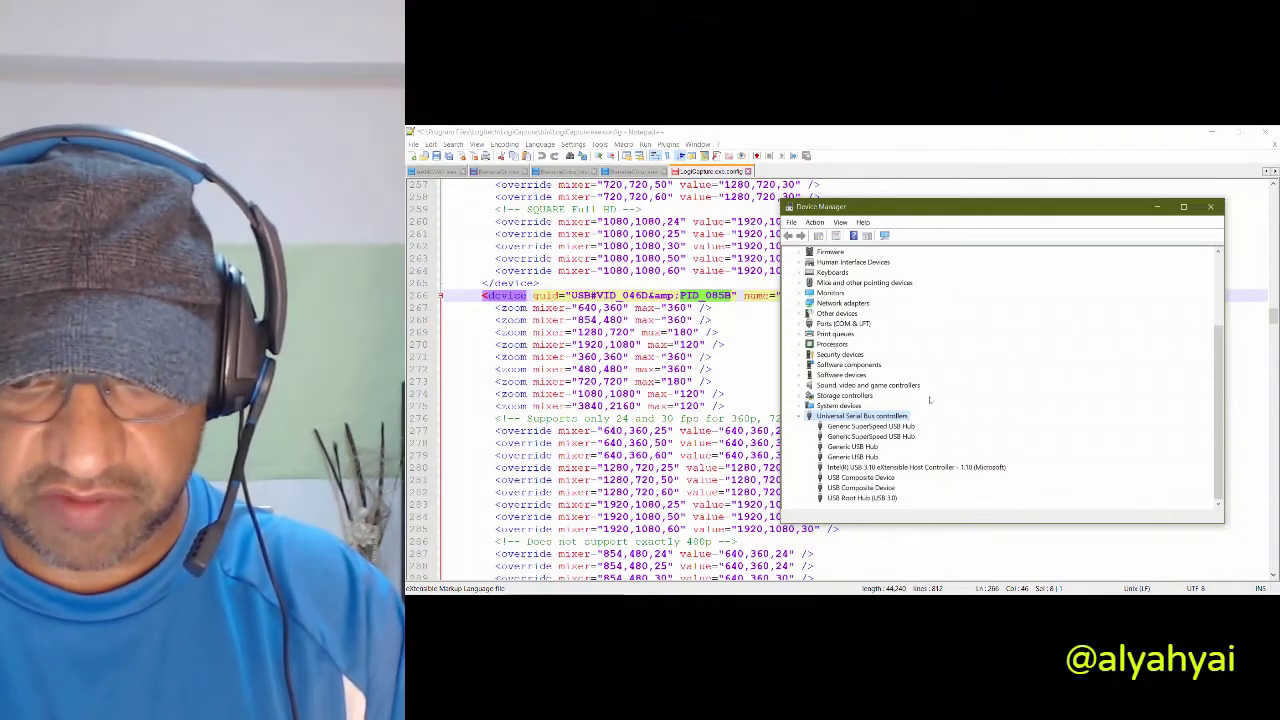
pyautogui.scroll(4, 929, 400)
pyautogui.click(900, 315)
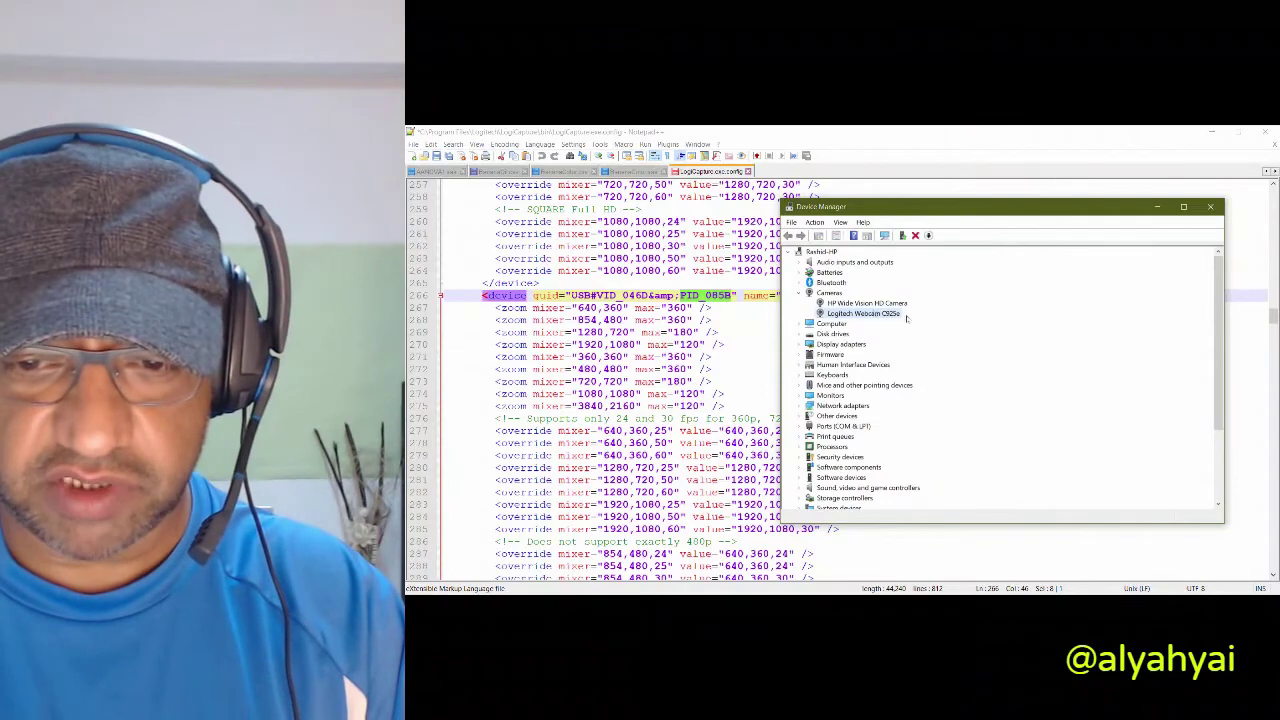
# - Open the properties of the Logitech Webcam C925e and display its Hardware Ids in the device details
pyautogui.rightClick(890, 314)
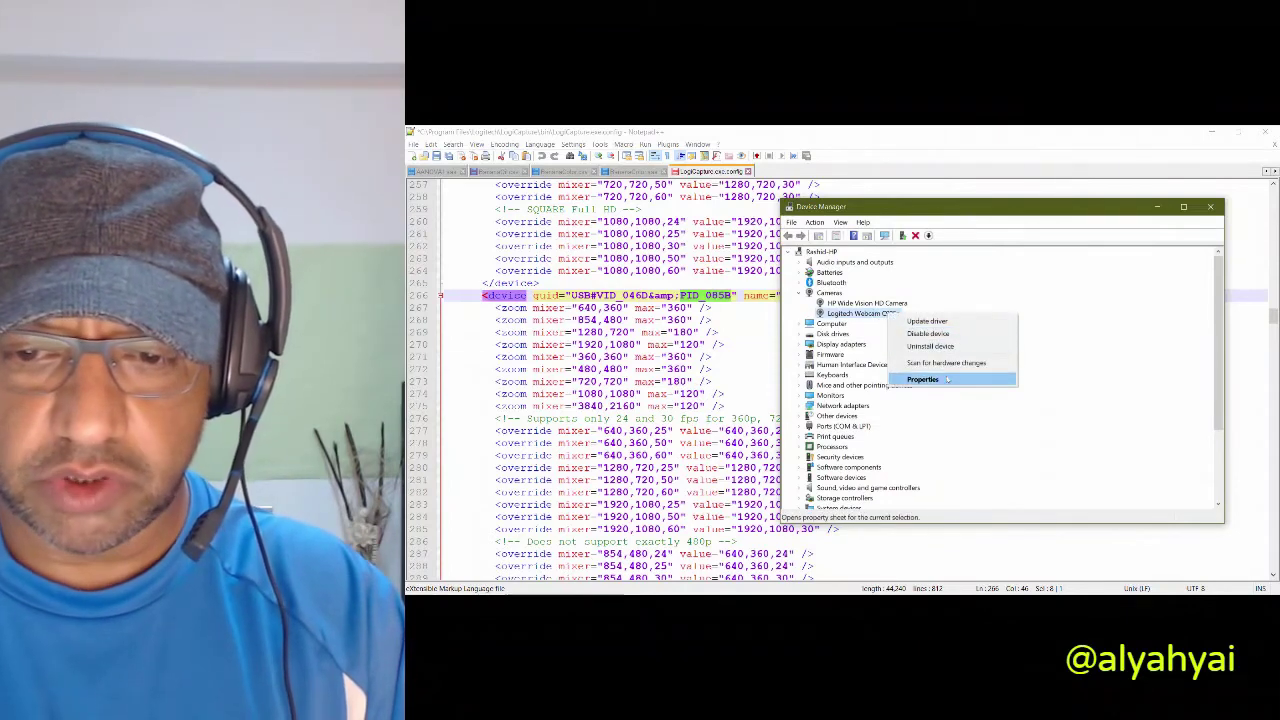
pyautogui.click(947, 379)
pyautogui.click(931, 258)
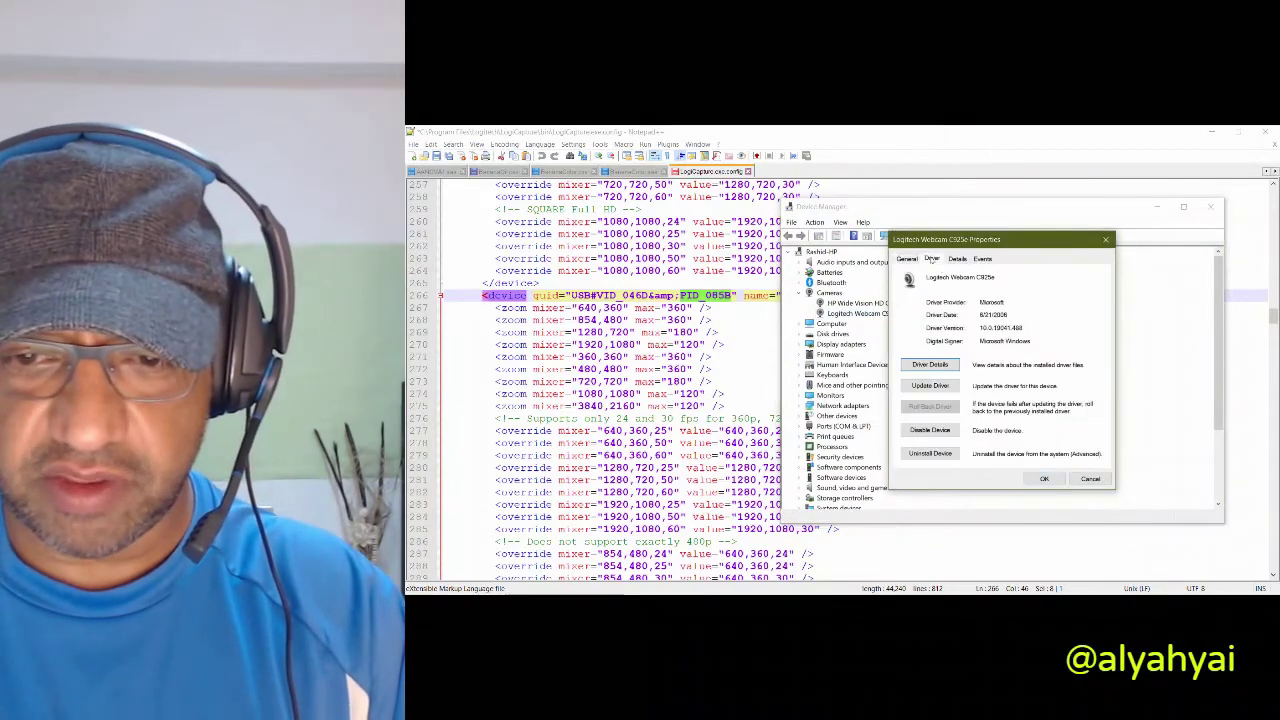
pyautogui.click(957, 259)
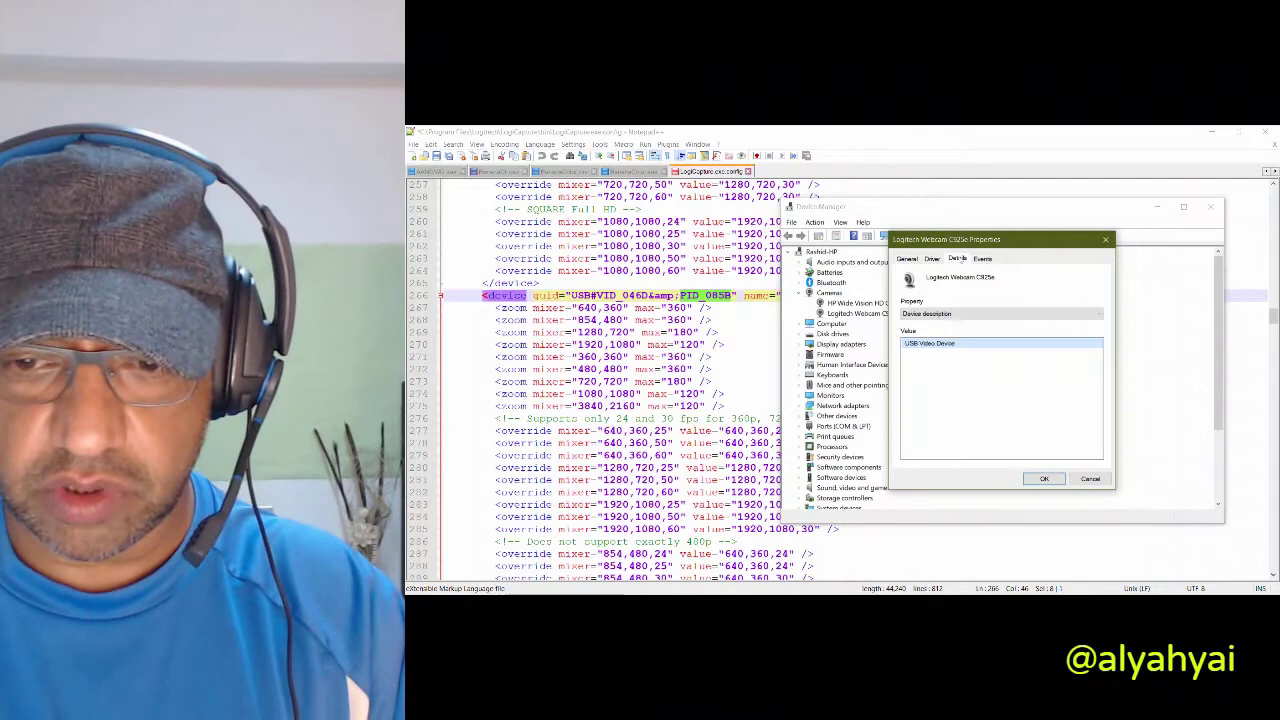
pyautogui.click(943, 314)
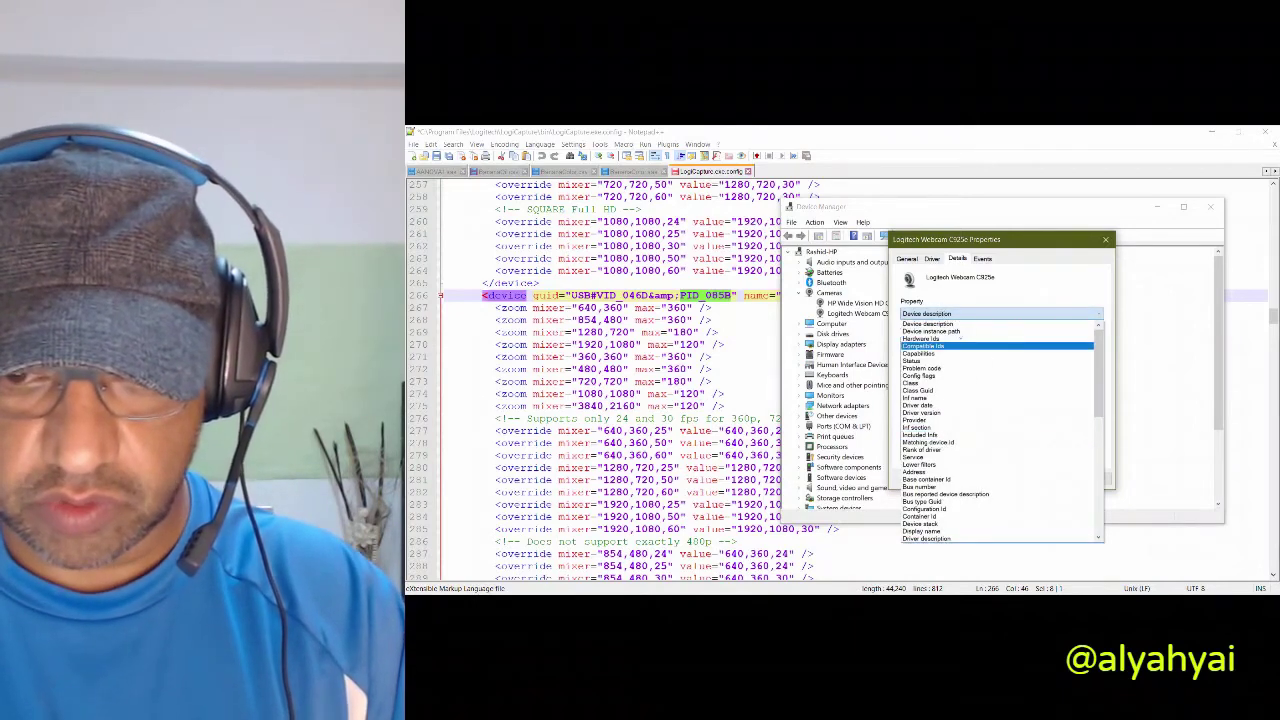
pyautogui.click(957, 339)
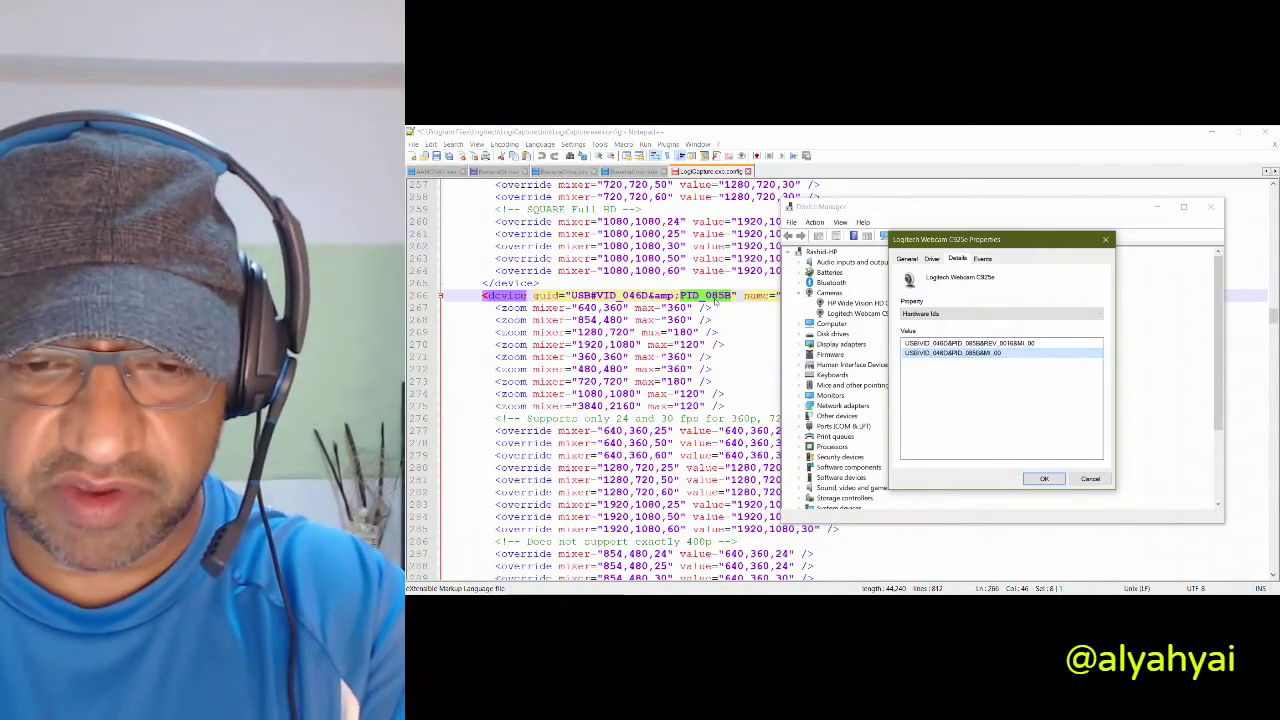
# - Switch to Notepad++ and compare the product IDs in the 1080p Pro Stream and Logitech HD Pro Webcam C920 device entries
pyautogui.click(722, 298)
pyautogui.scroll(20, 840, 380)
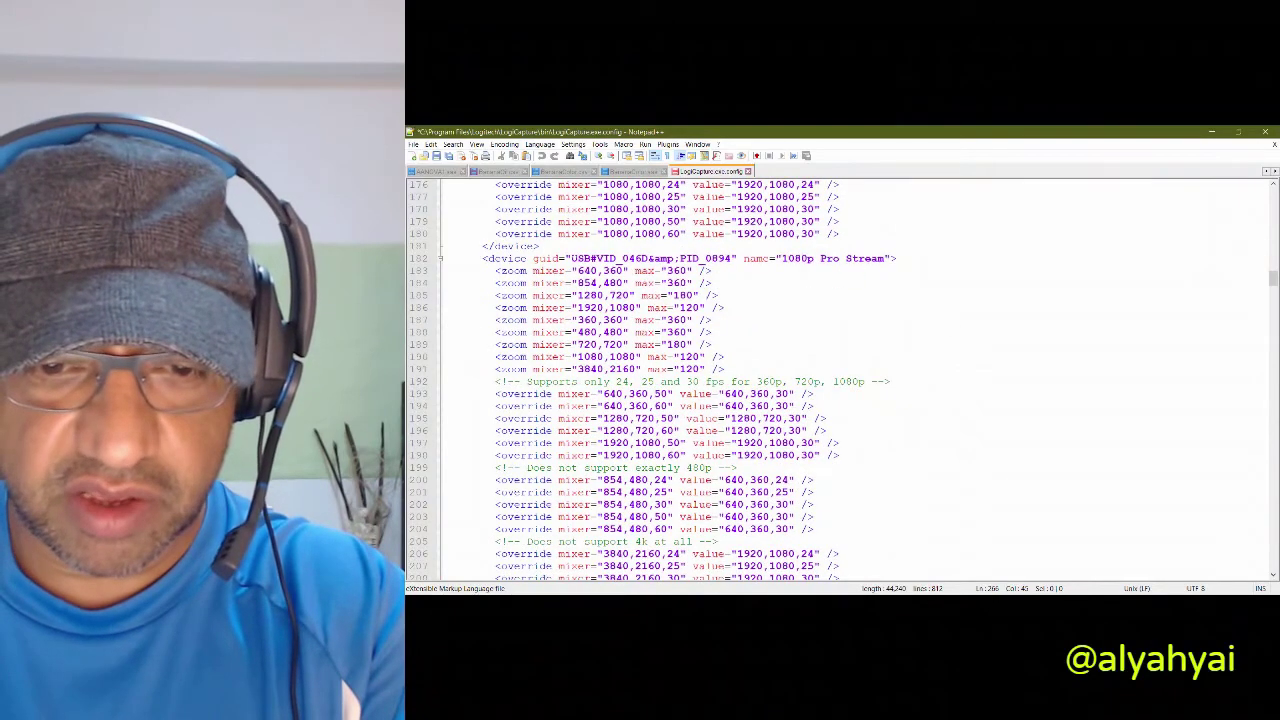
pyautogui.moveTo(680, 259); pyautogui.dragTo(732, 259)
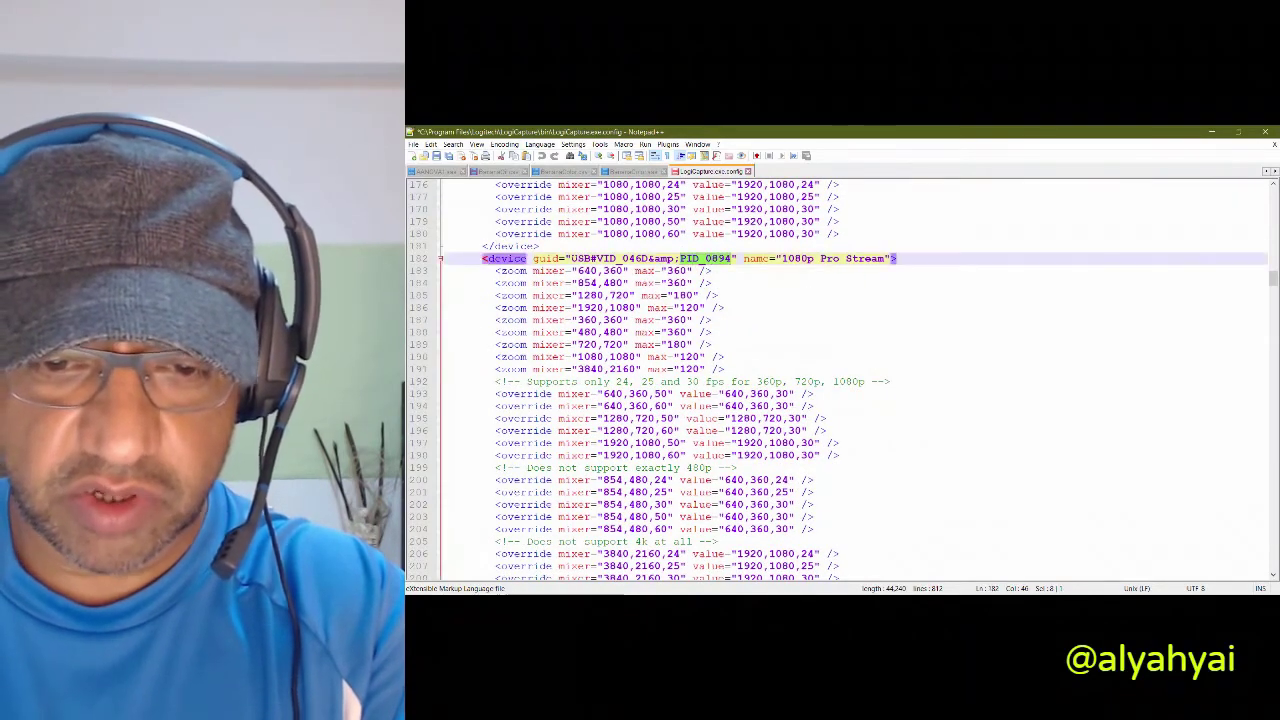
pyautogui.scroll(-14, 840, 380)
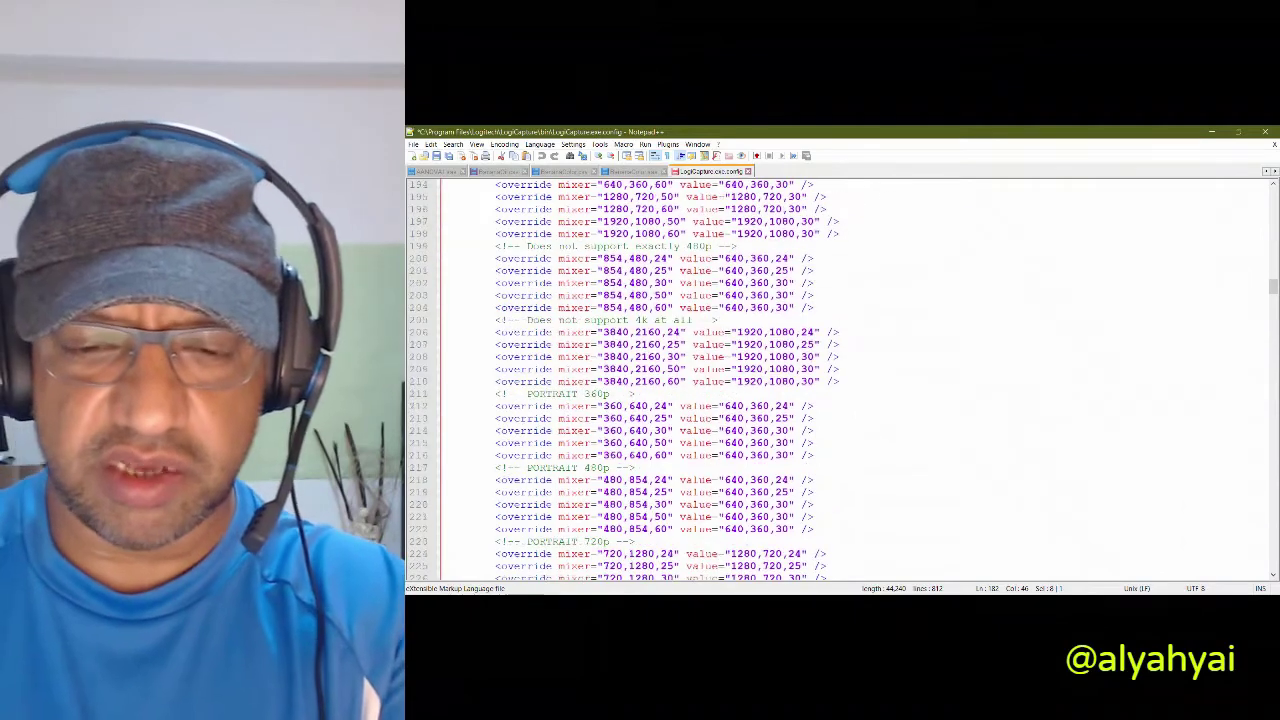
pyautogui.scroll(-14, 840, 380)
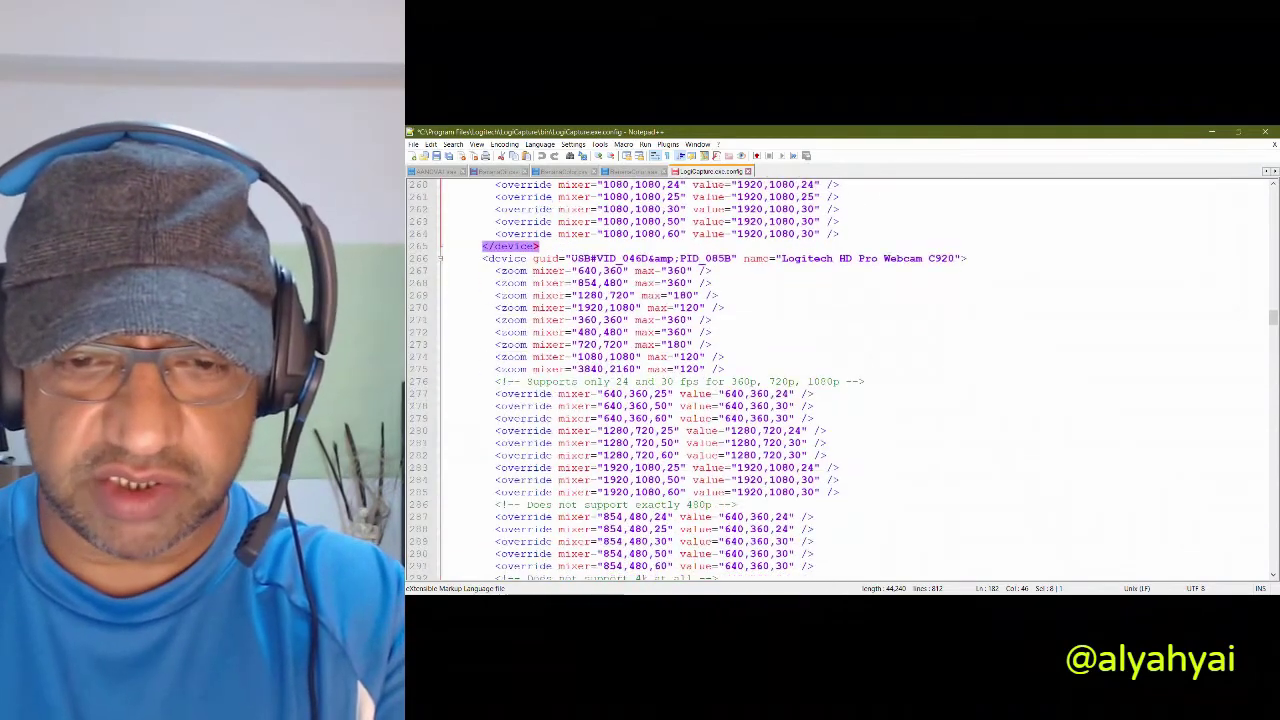
pyautogui.doubleClick(692, 259)
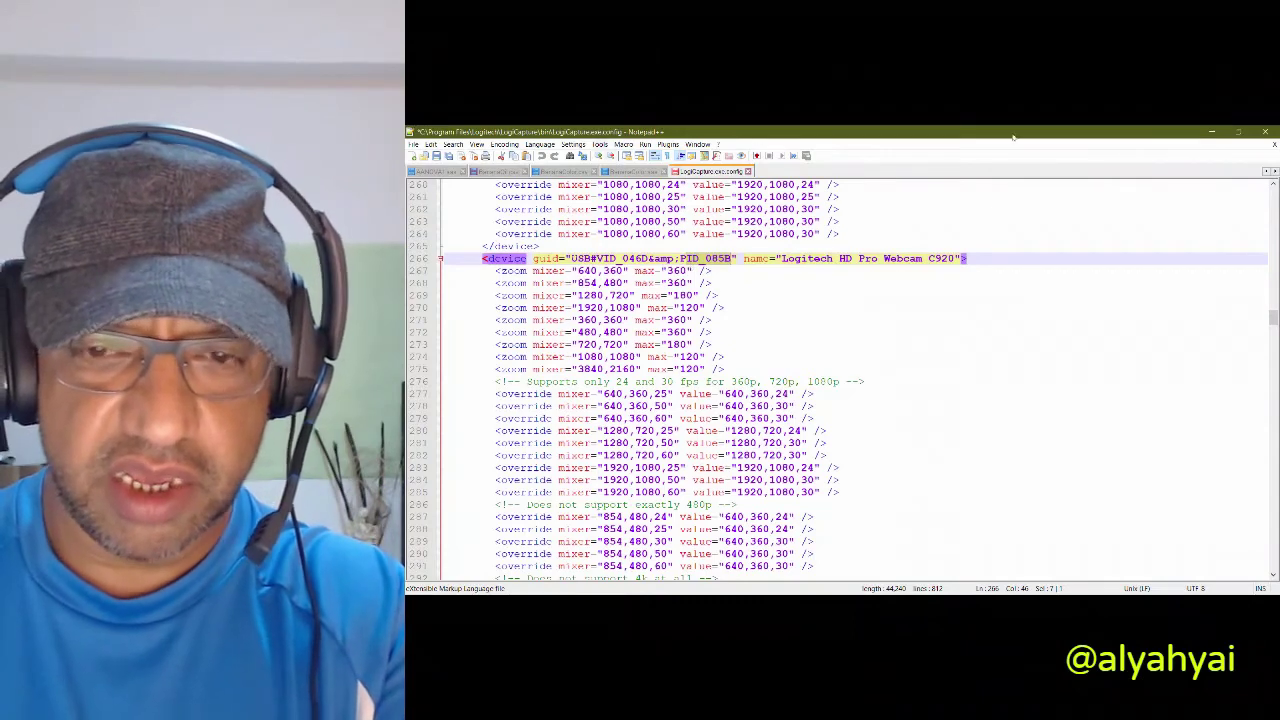
# - Minimize Notepad++ and close the webcam properties, Device Manager and the bin folder window
pyautogui.click(1212, 132)
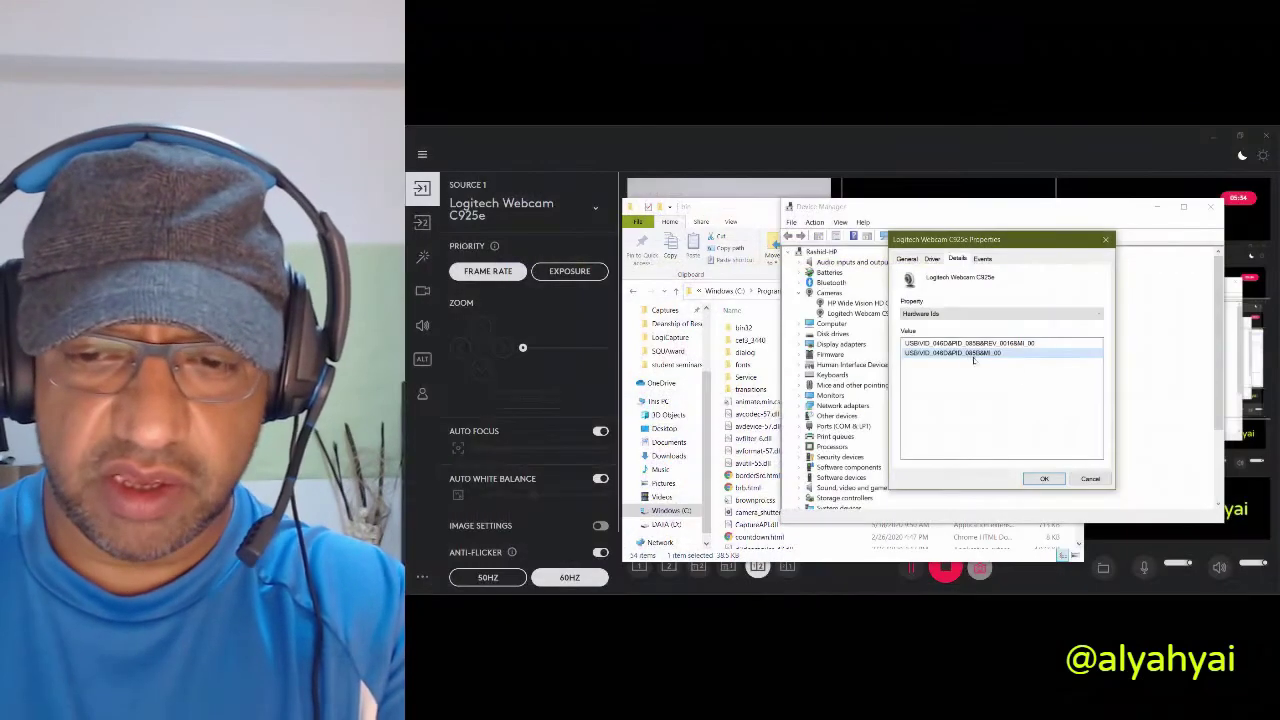
pyautogui.click(1090, 478)
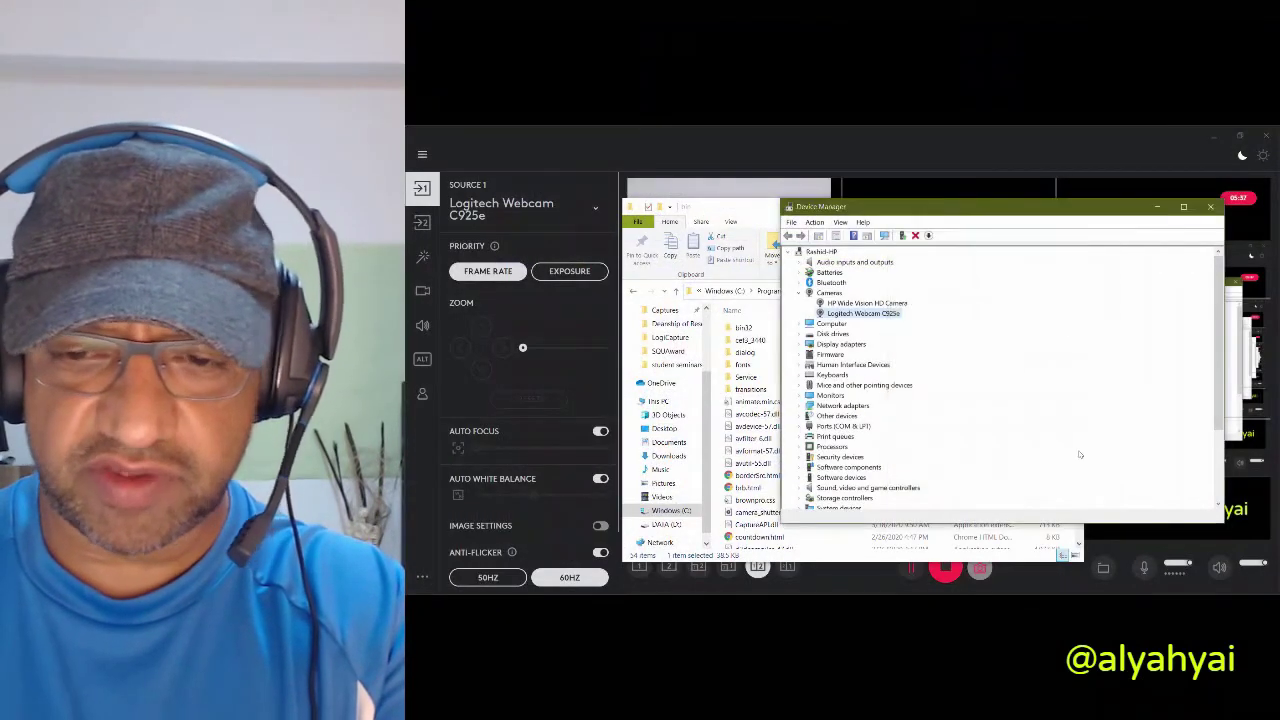
pyautogui.click(1210, 206)
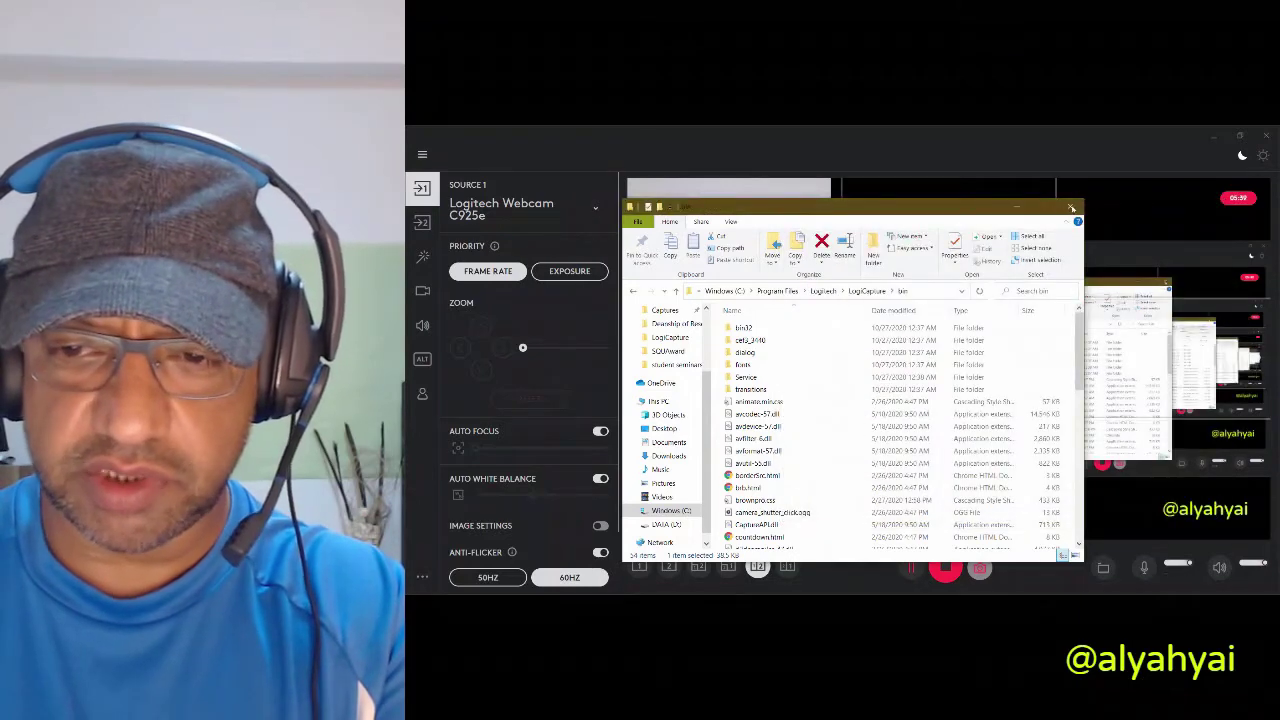
pyautogui.click(1071, 207)
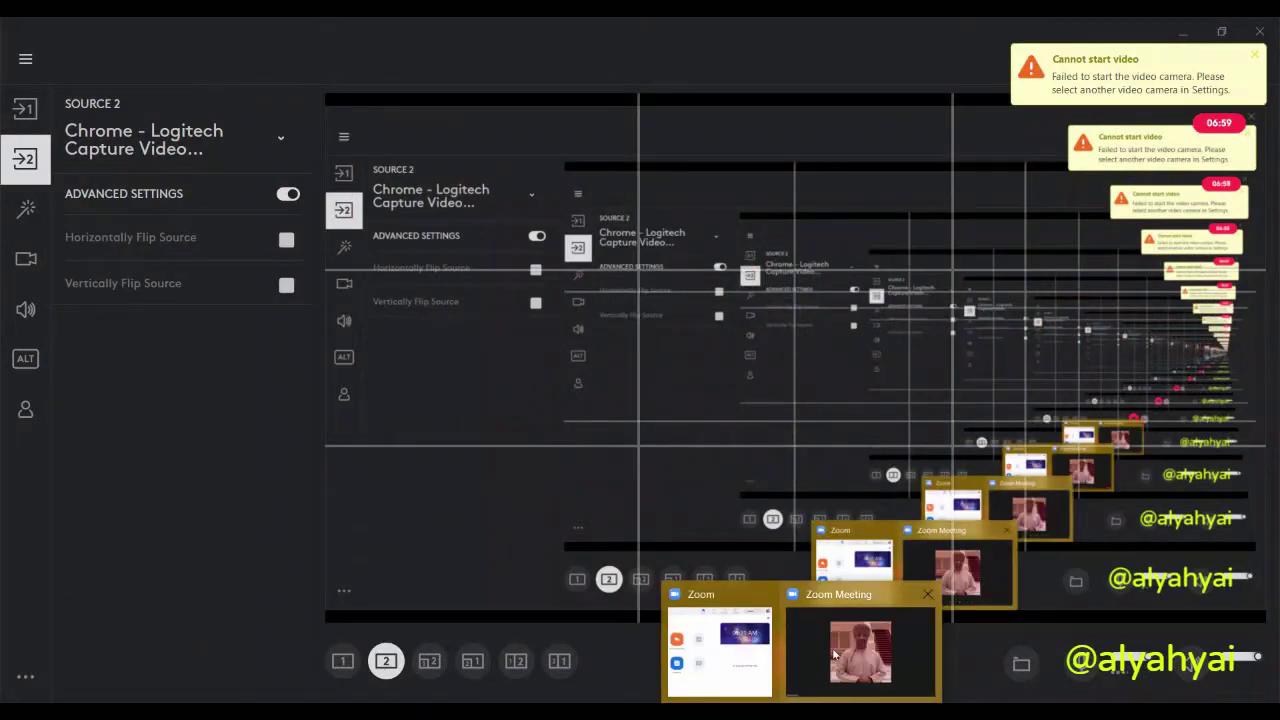
# - Switch to the Zoom meeting, select Logi Capture as the camera and start the video
pyautogui.click(848, 657)
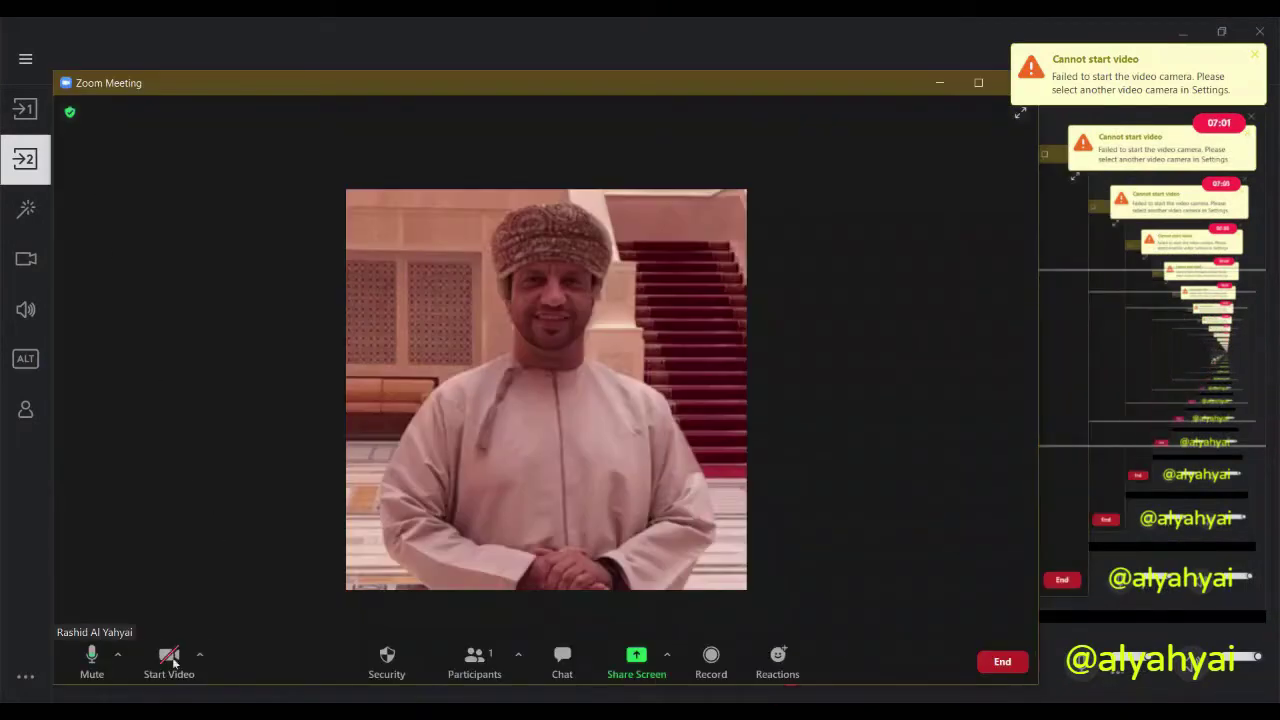
pyautogui.click(200, 656)
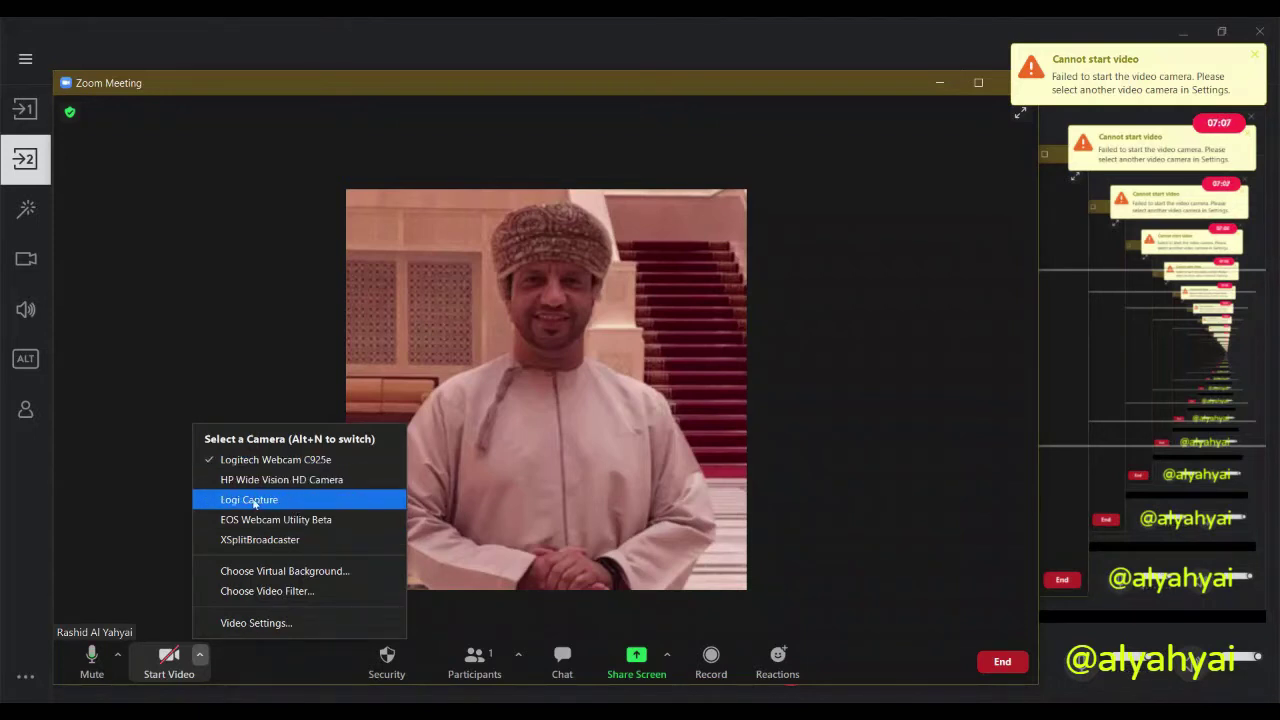
pyautogui.click(276, 500)
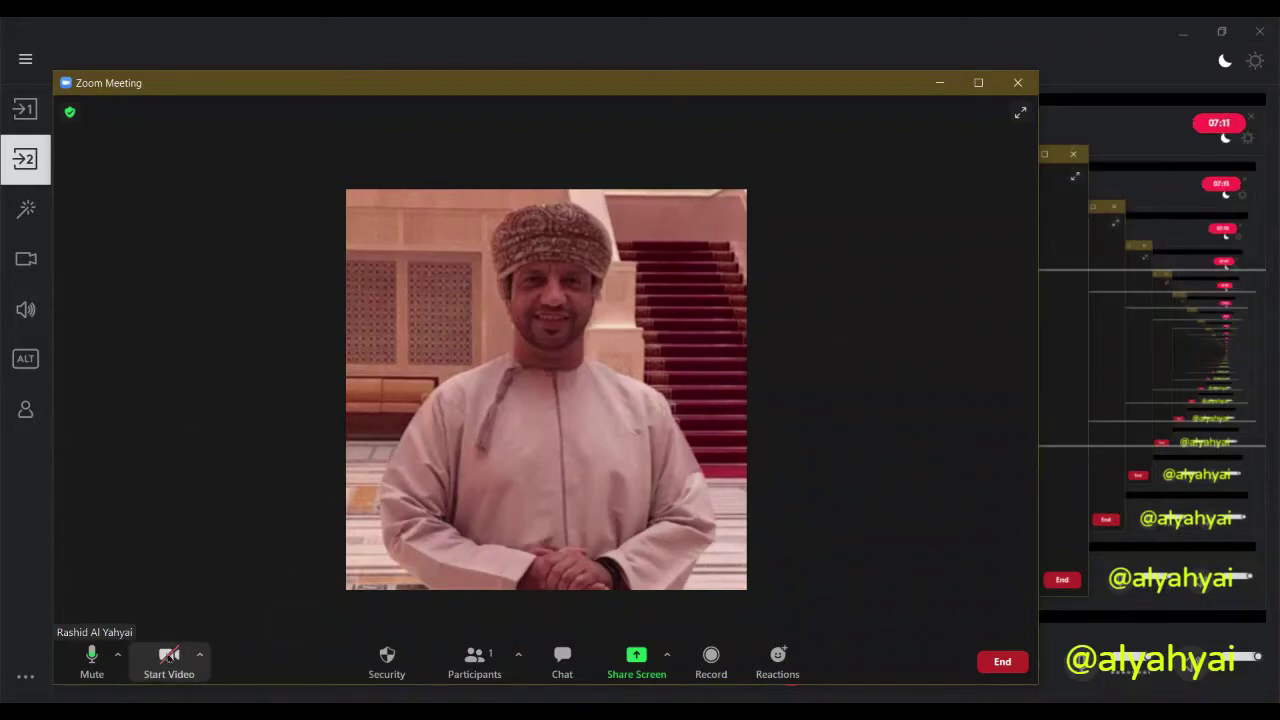
pyautogui.click(169, 660)
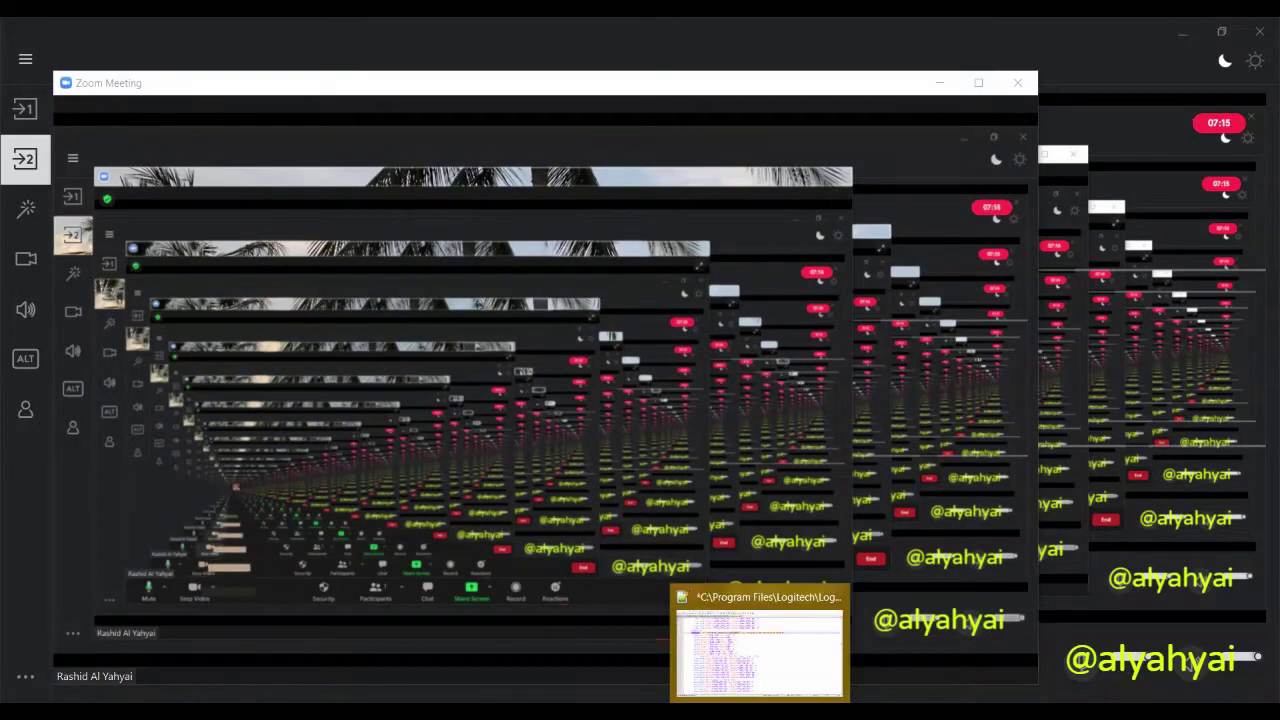
# - Switch to Logitech Capture and apply the side-by-side layout with the webcam next to the screen capture
pyautogui.moveTo(553, 711)
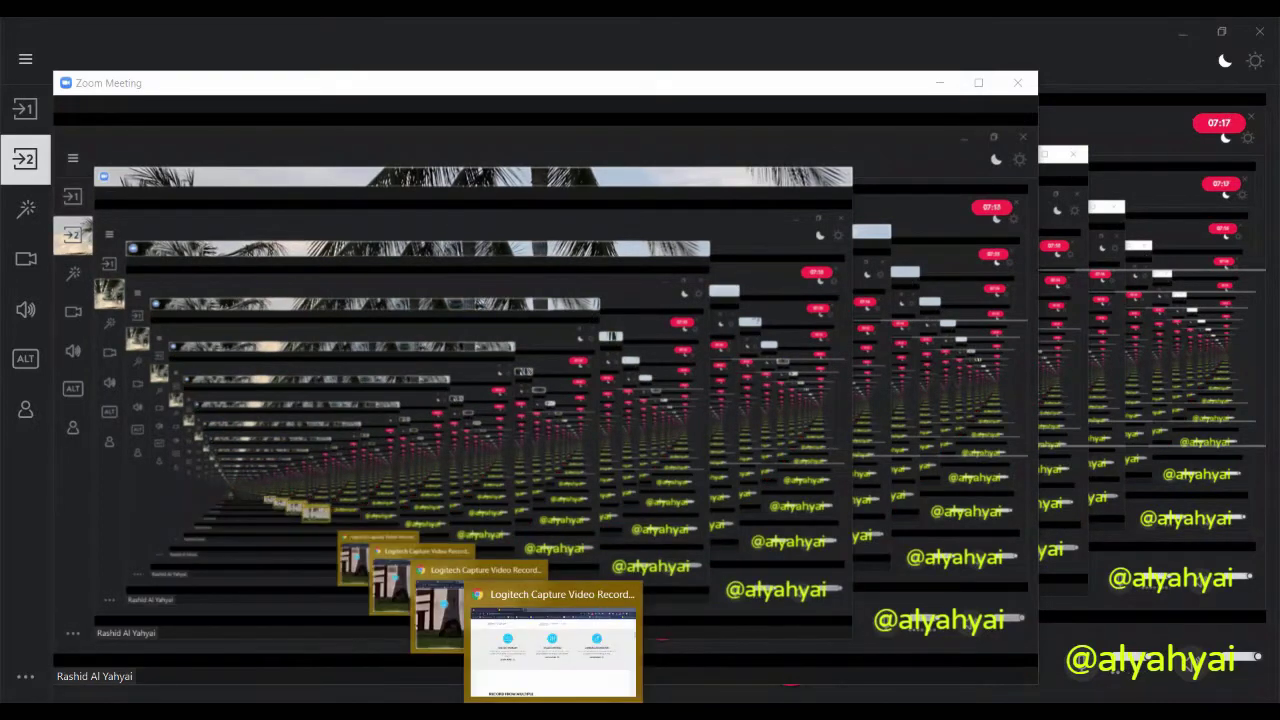
pyautogui.click(967, 711)
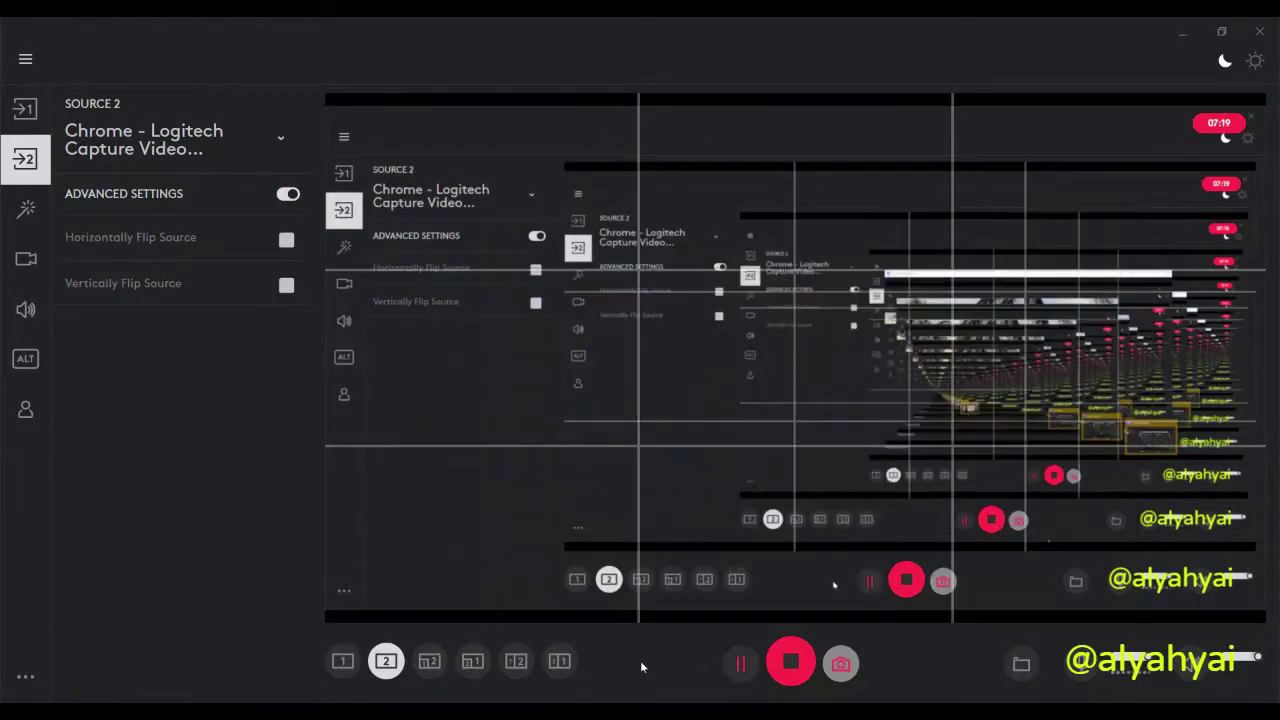
pyautogui.click(429, 661)
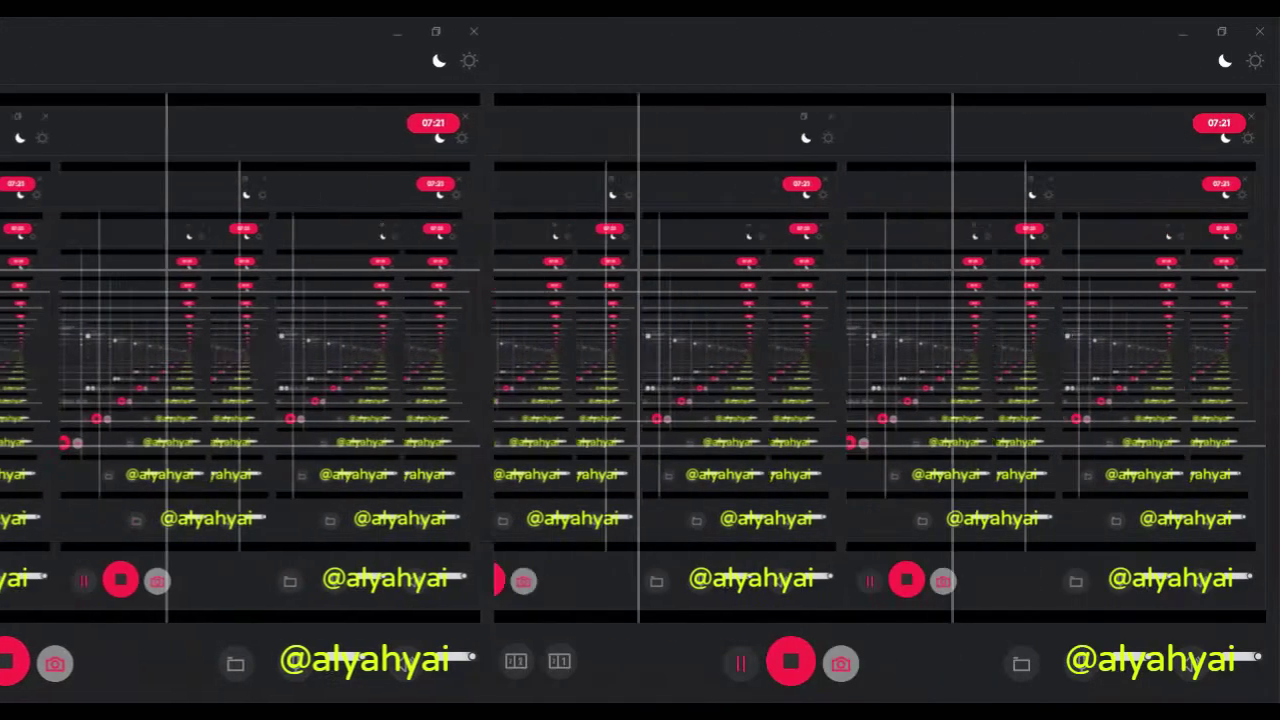
pyautogui.click(557, 665)
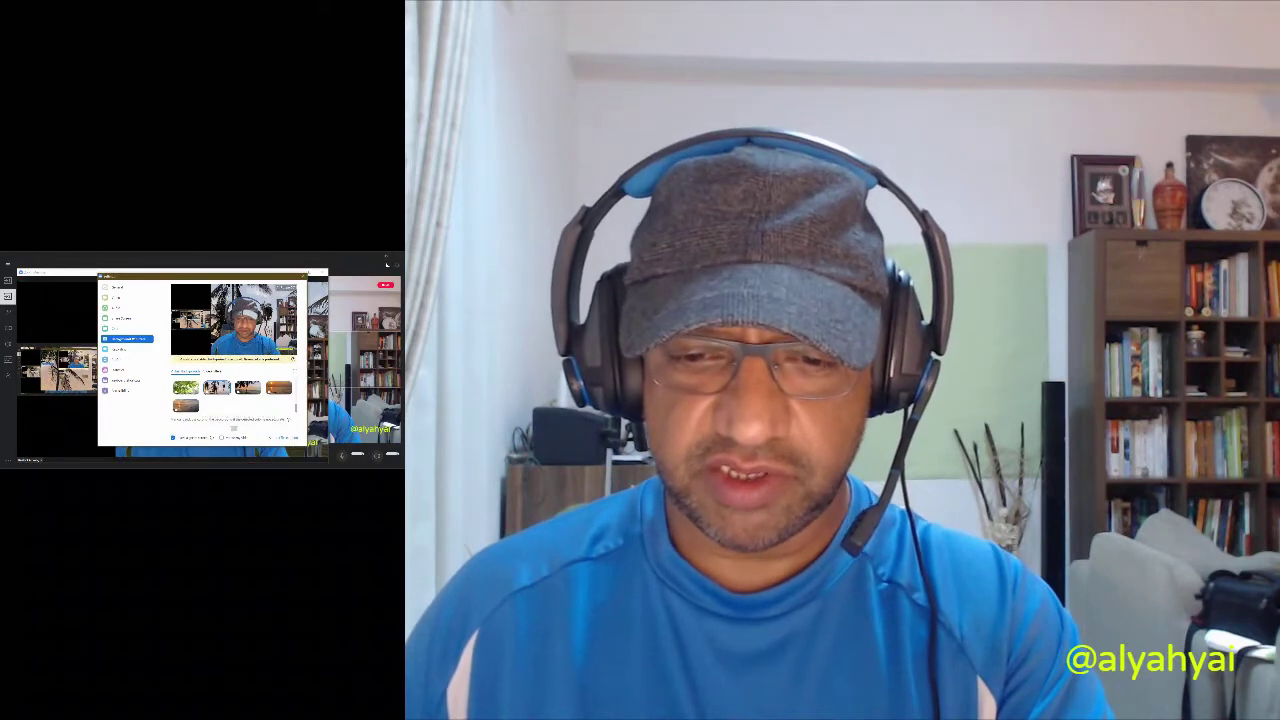
# - Turn off the green screen option in Zoom's virtual background settings and set the background to None
pyautogui.click(185, 439)
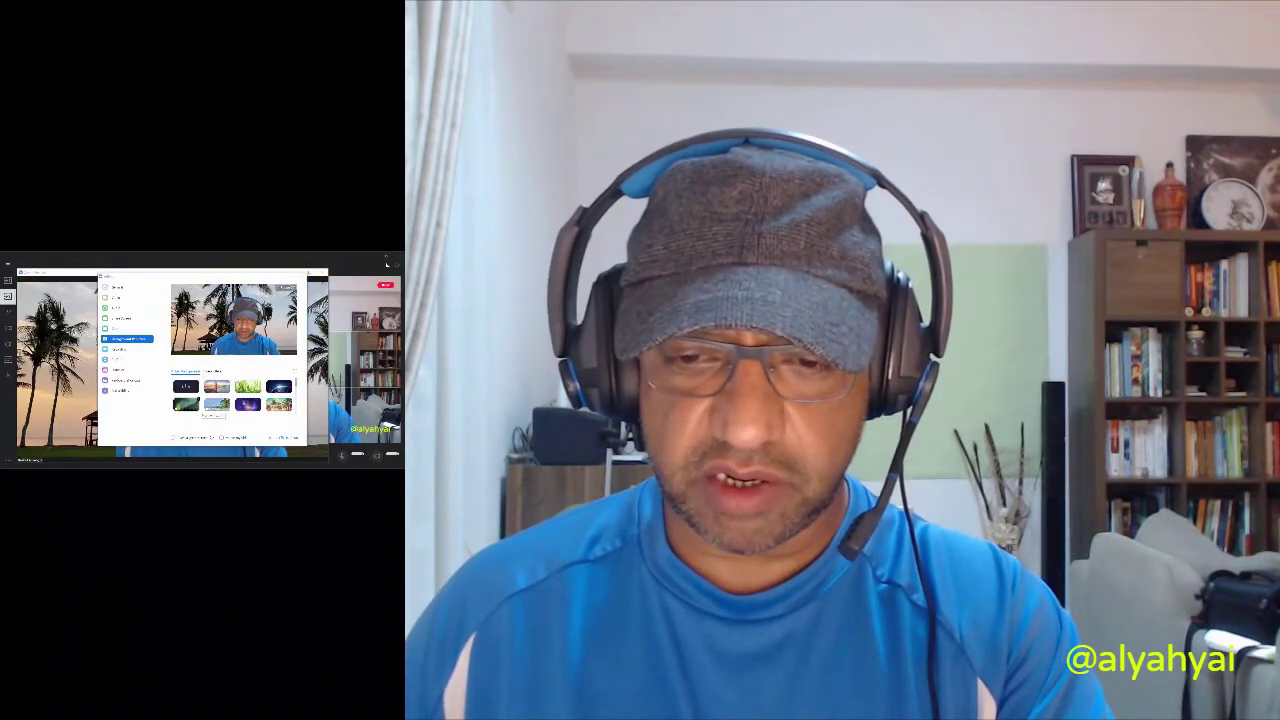
pyautogui.click(186, 386)
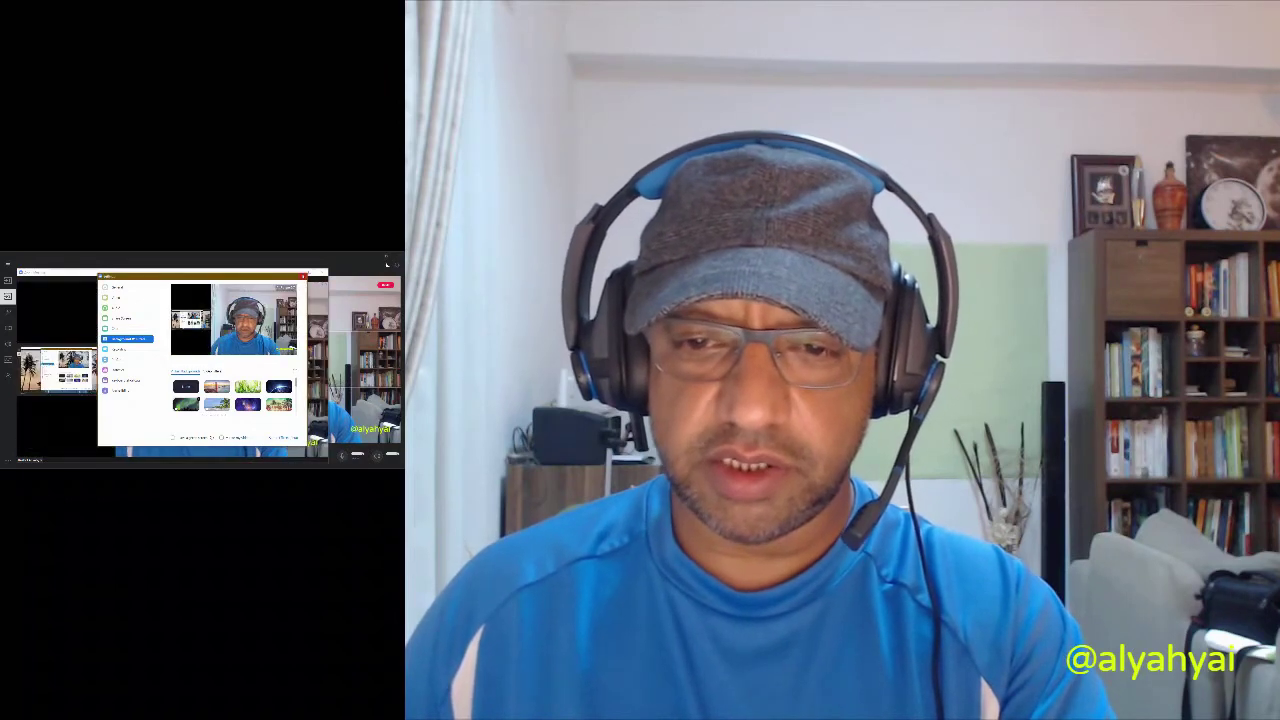